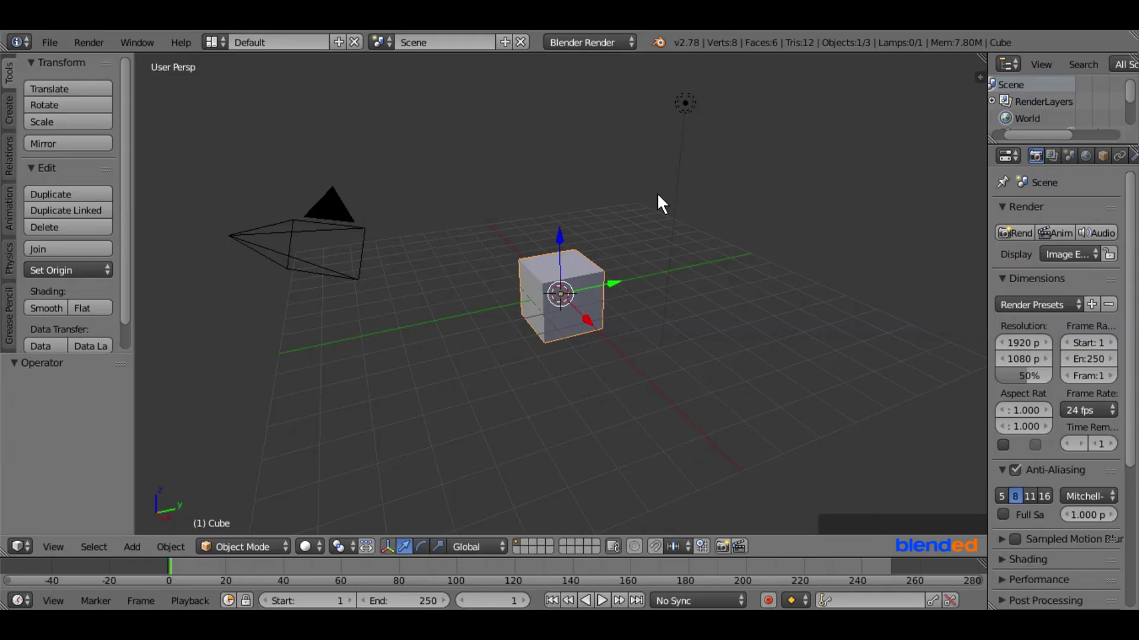
# - Delete the default cube from the scene
pyautogui.rightClick(594, 300)
pyautogui.press('x')
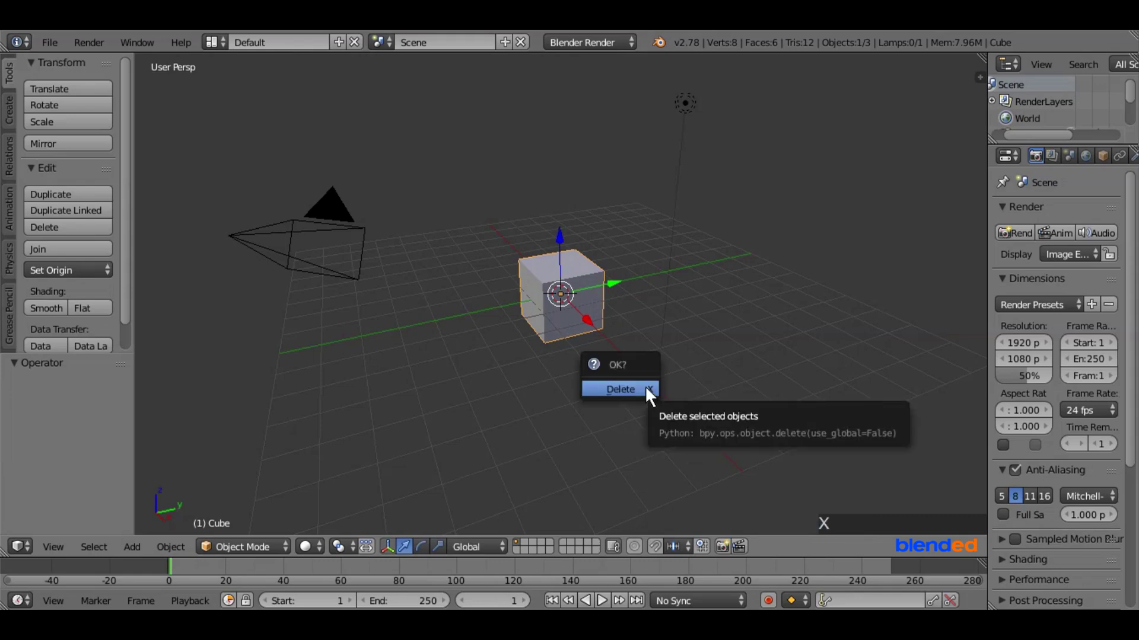
pyautogui.press('Return')
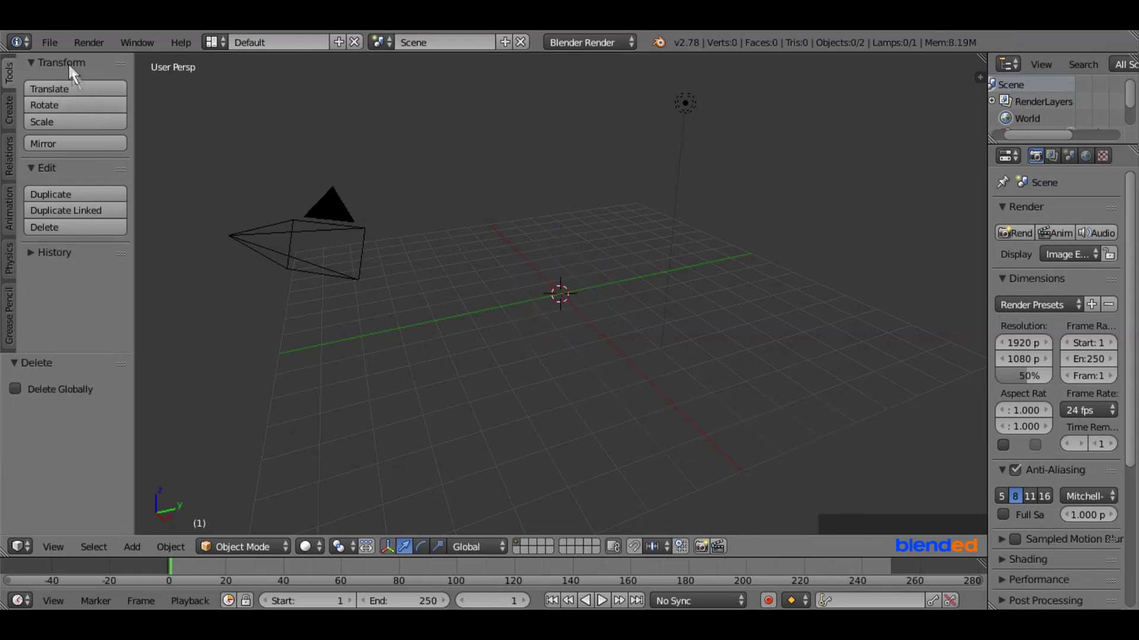
# - Enable the Add Mesh: Extra Objects add-on in the user preferences and save the user settings
pyautogui.click(51, 43)
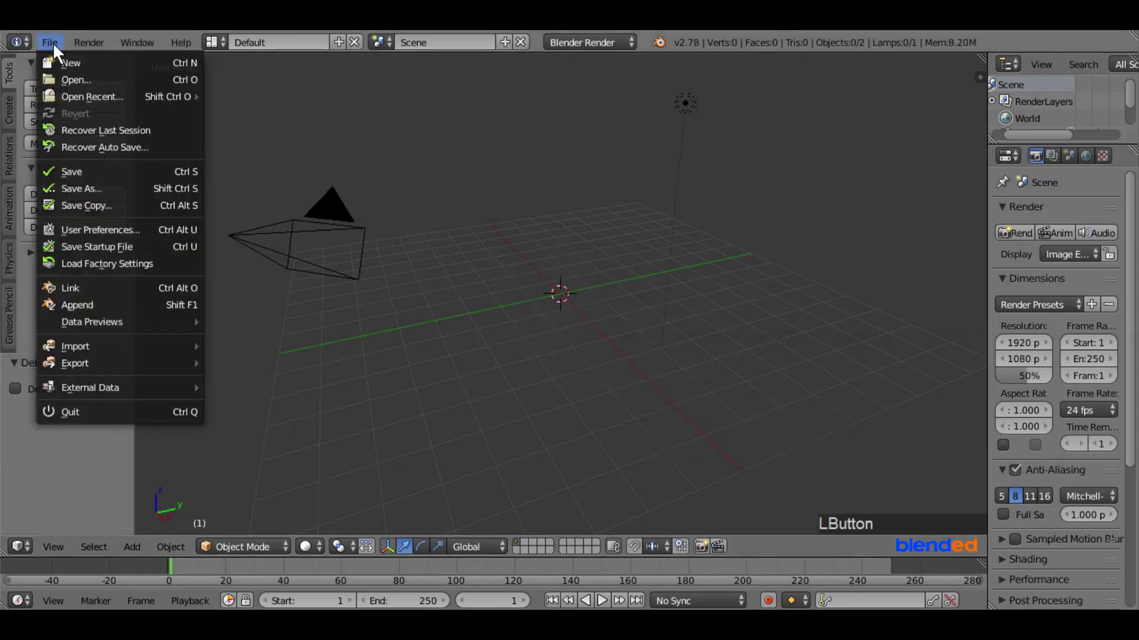
pyautogui.click(93, 228)
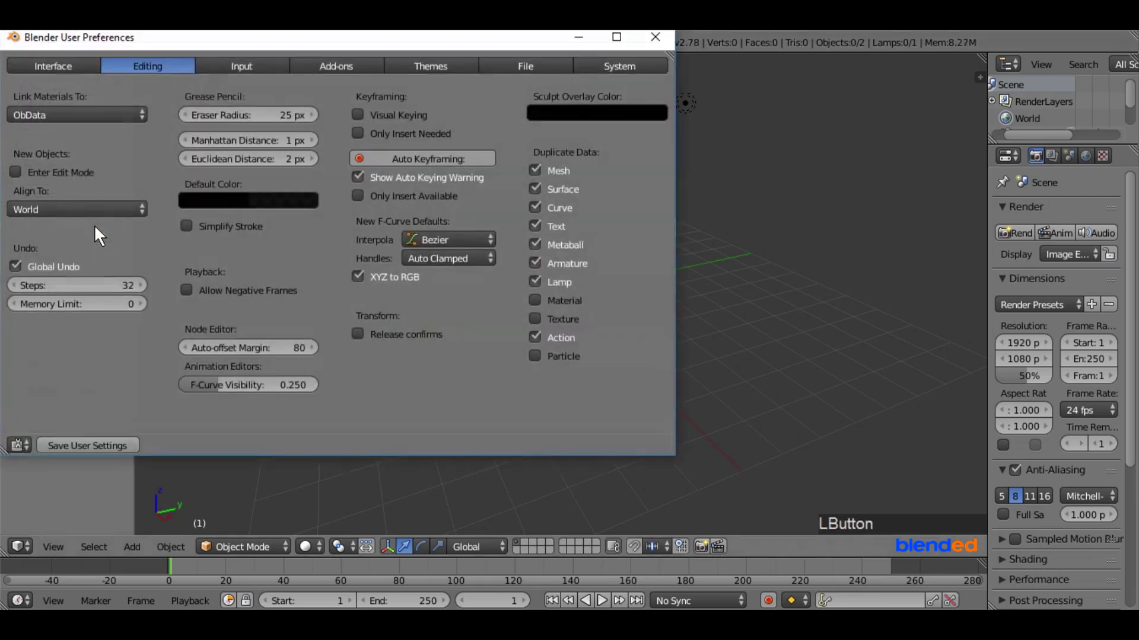
pyautogui.click(336, 64)
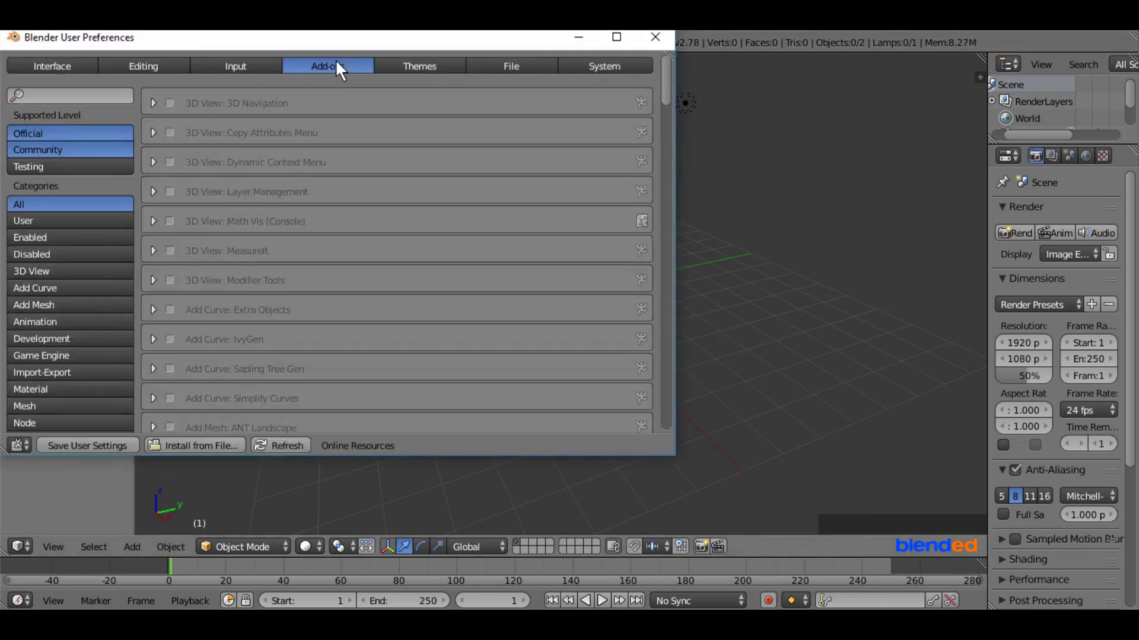
pyautogui.click(90, 95)
pyautogui.write('EXT')
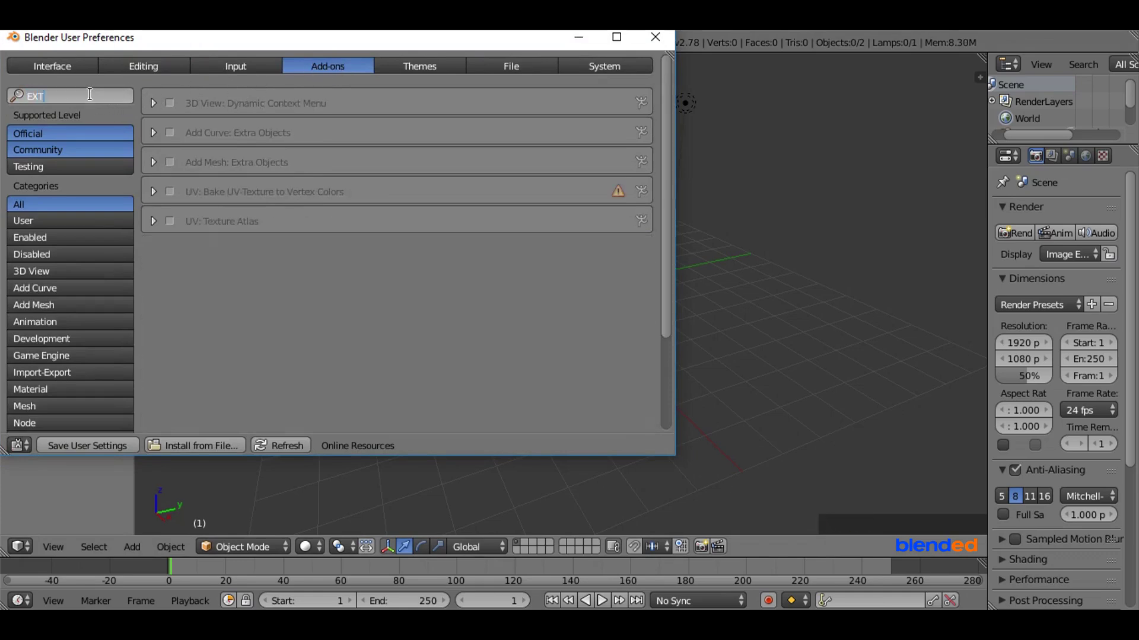
pyautogui.write('RA')
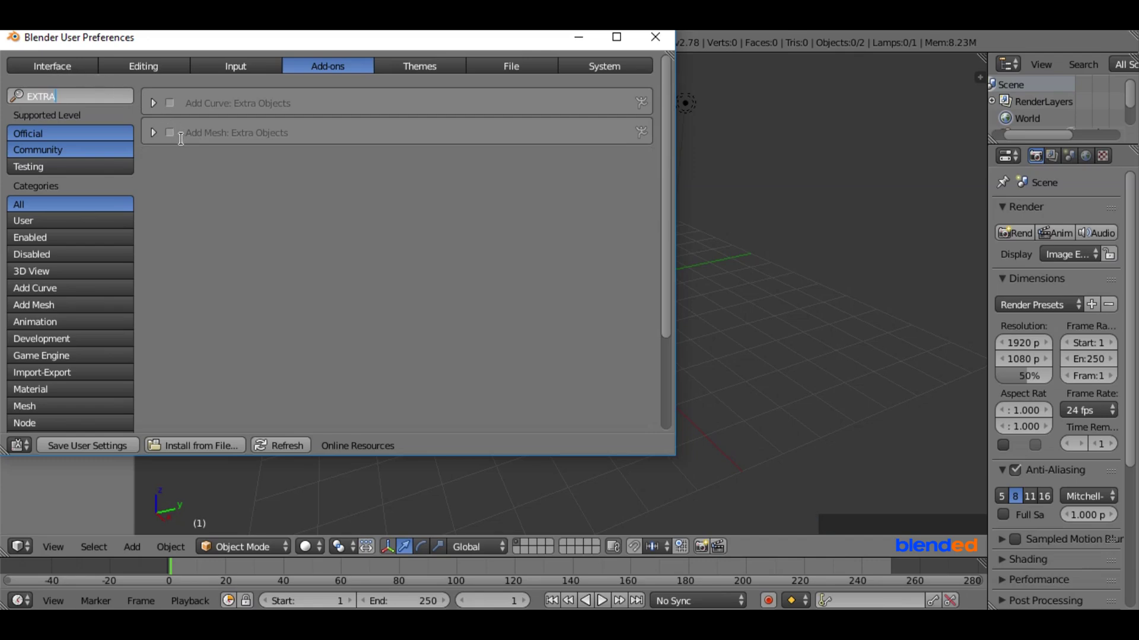
pyautogui.click(176, 130)
pyautogui.click(169, 132)
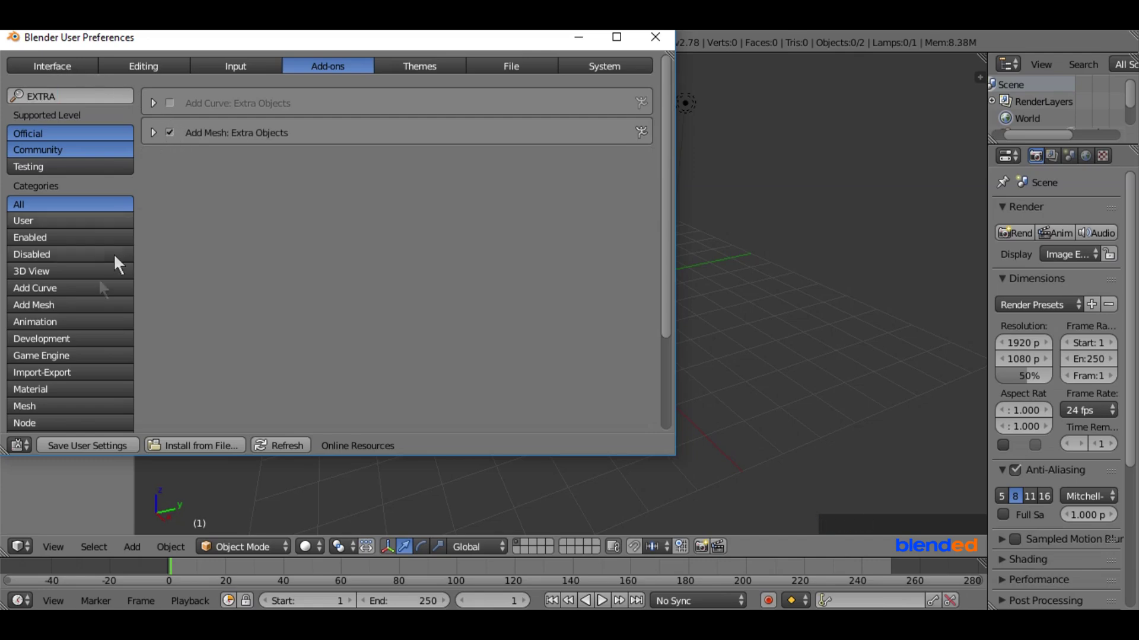
pyautogui.click(73, 443)
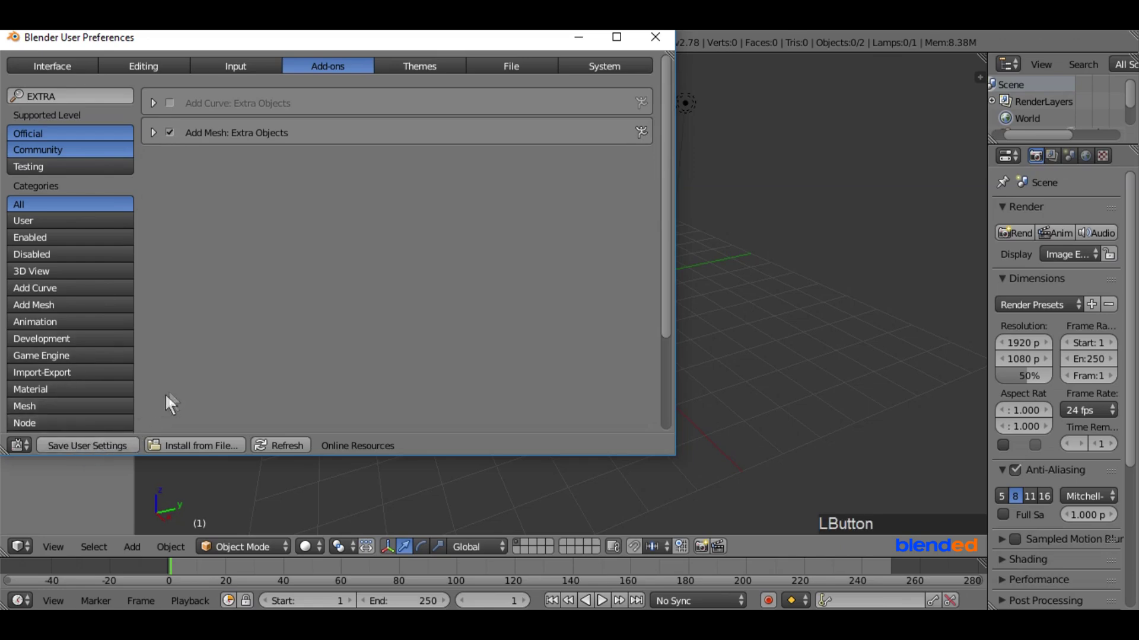
pyautogui.click(655, 37)
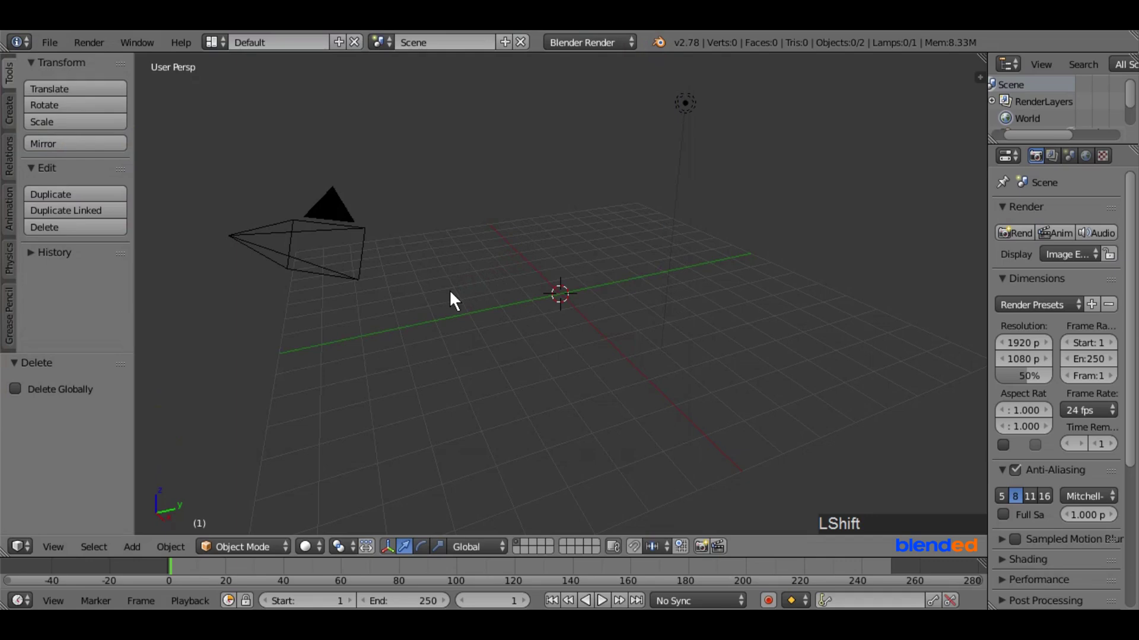
# - Add a Gear mesh at the centre of the scene
pyautogui.hotkey('shift', 'a')
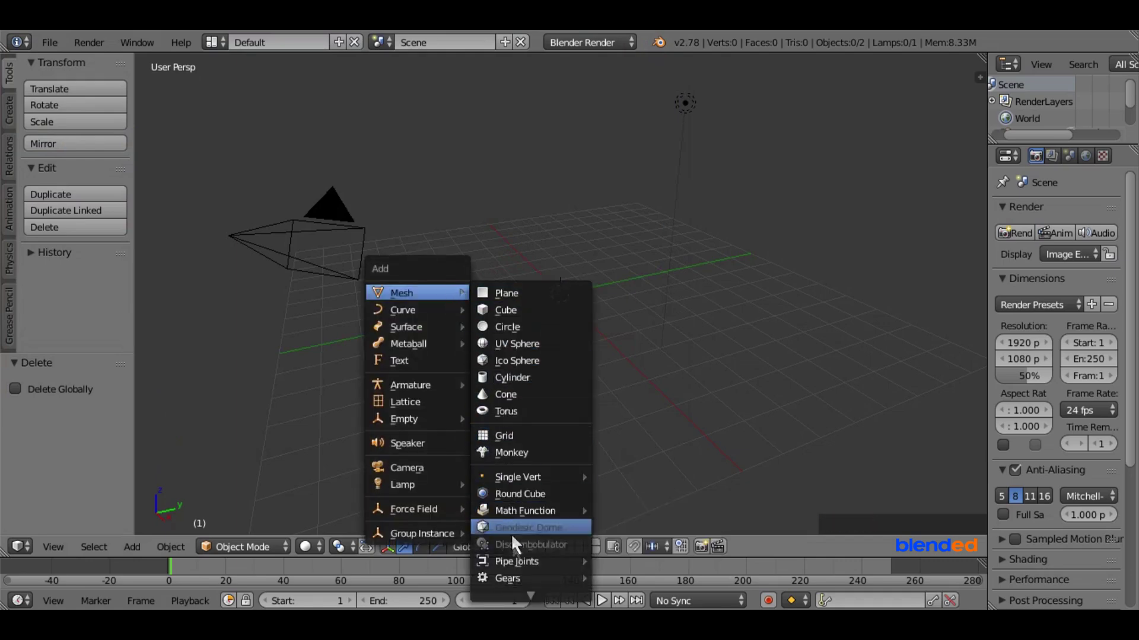
pyautogui.moveTo(523, 574)
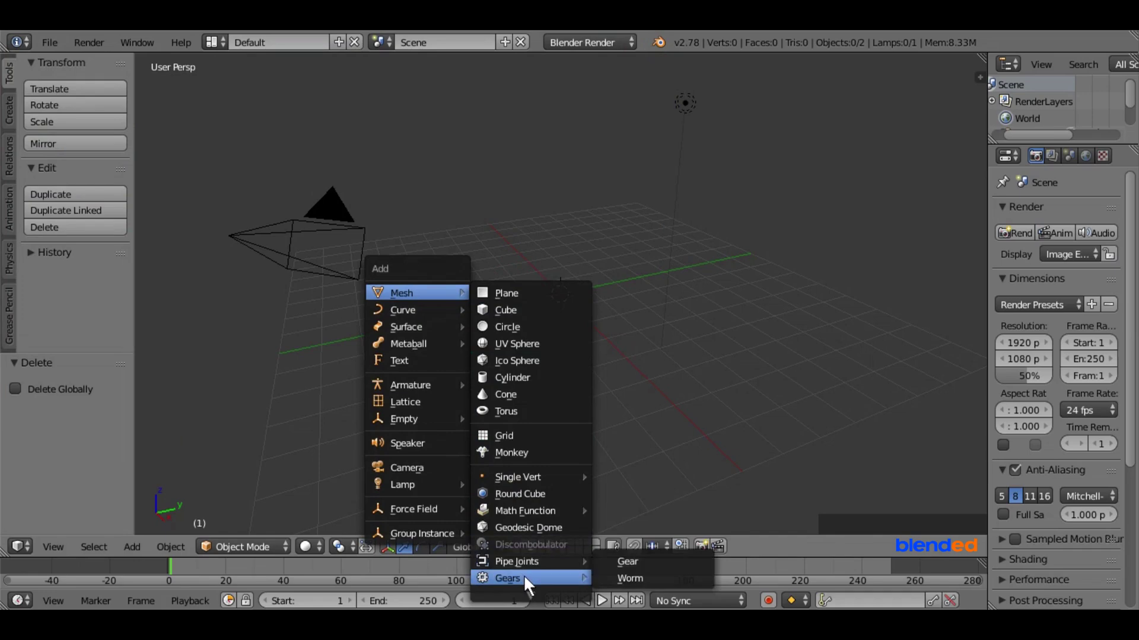
pyautogui.click(630, 560)
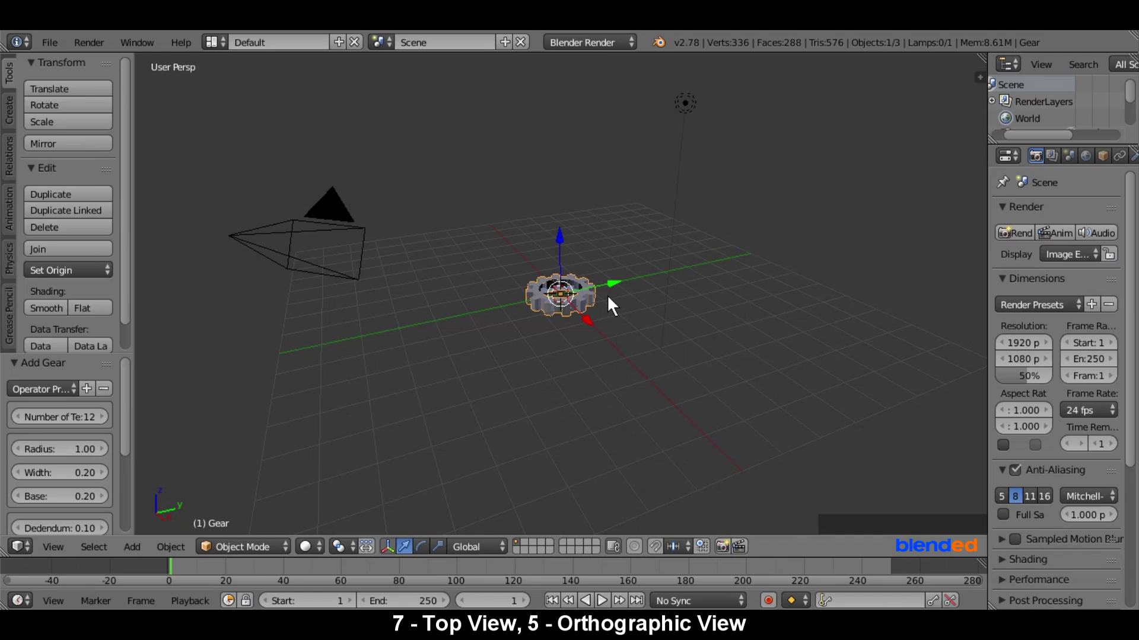
# - Duplicate the gear and move the copy about 2.22 units along the X axis, beside the original
pyautogui.press('KP_7')
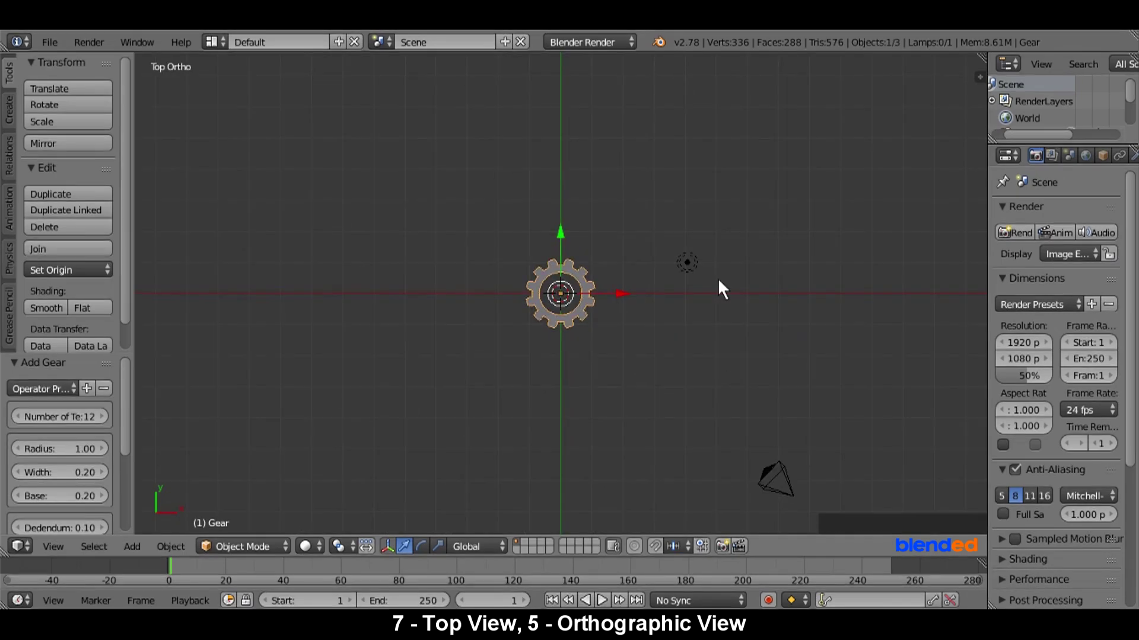
pyautogui.scroll(6, 718, 278)
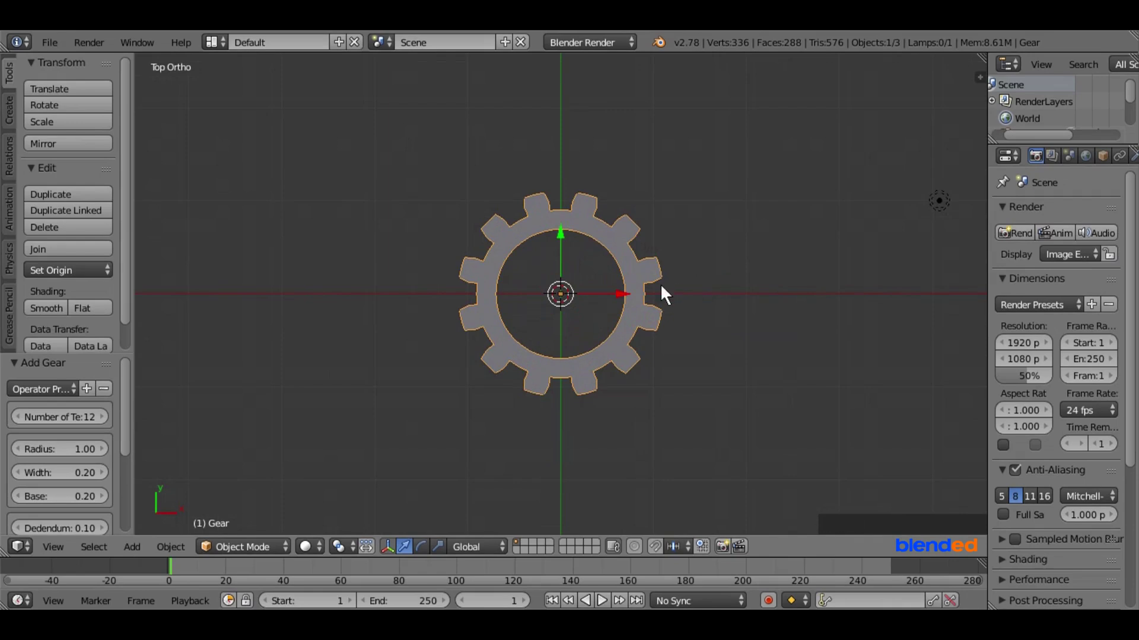
pyautogui.press('shift')
pyautogui.hotkey('shift', 'd')
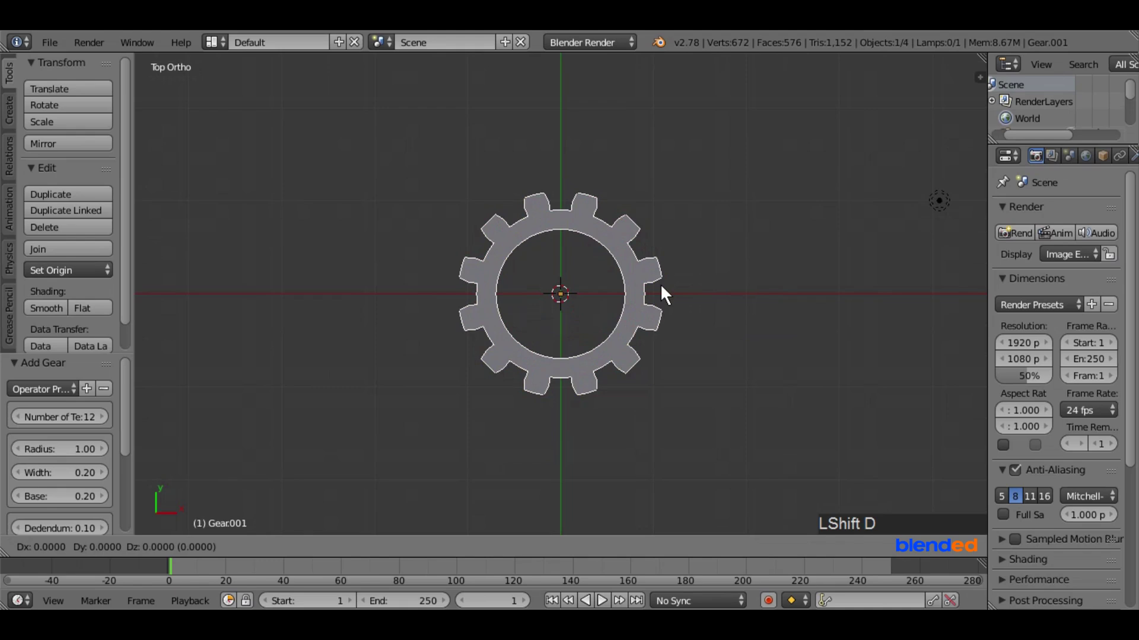
pyautogui.rightClick(702, 276)
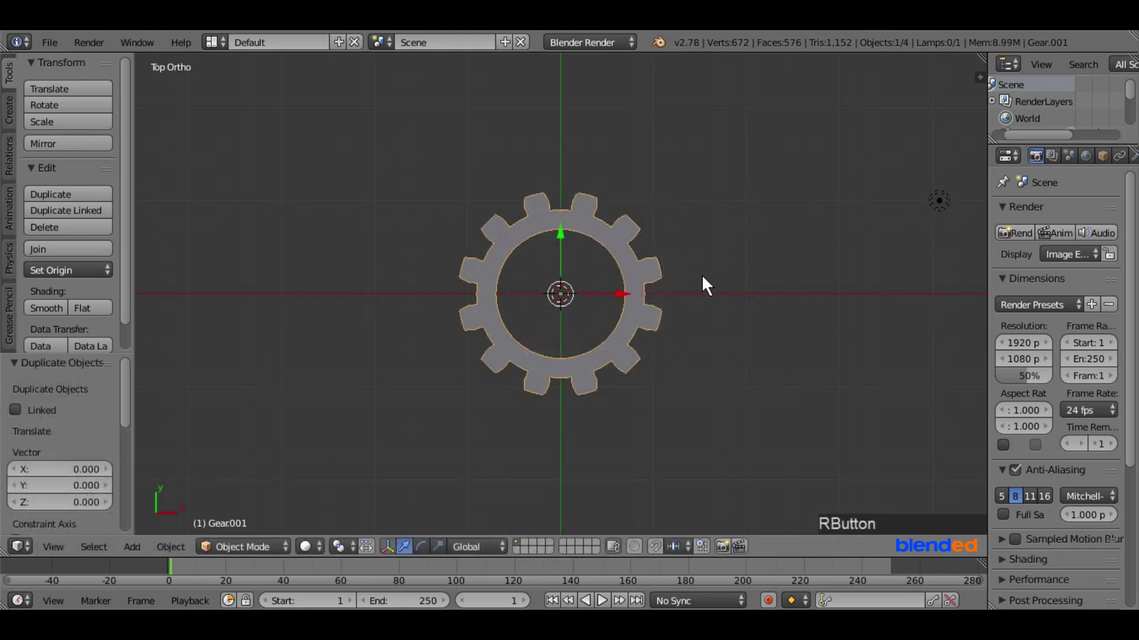
pyautogui.moveTo(617, 291); pyautogui.dragTo(822, 294)
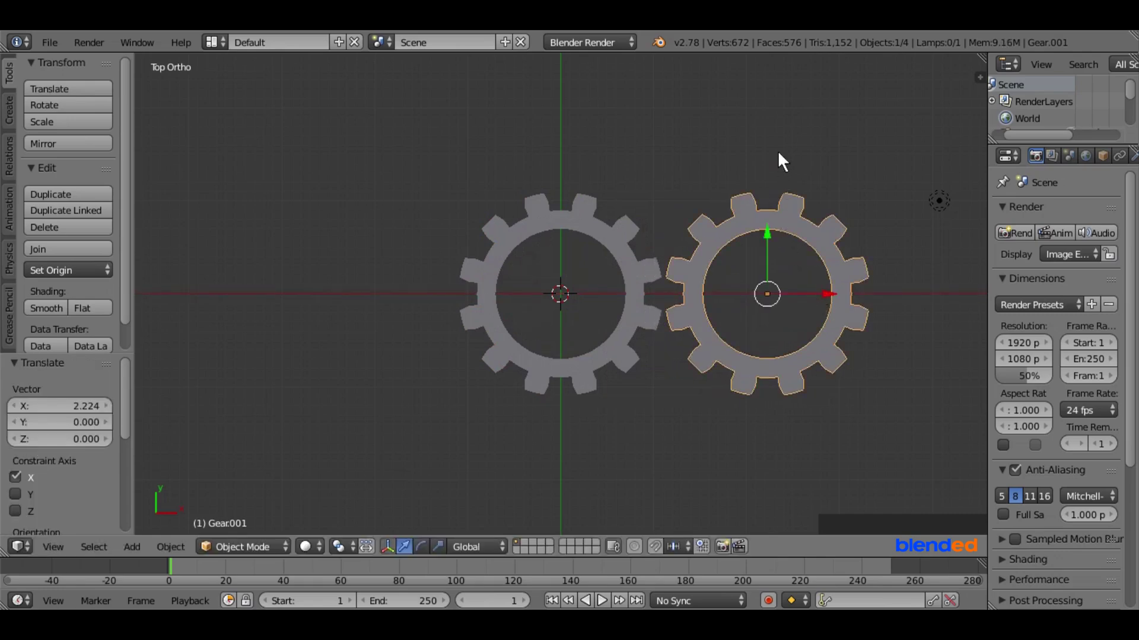
# - Rotate the duplicate gear 15° around the global Z axis
pyautogui.press('r')
pyautogui.write('z')
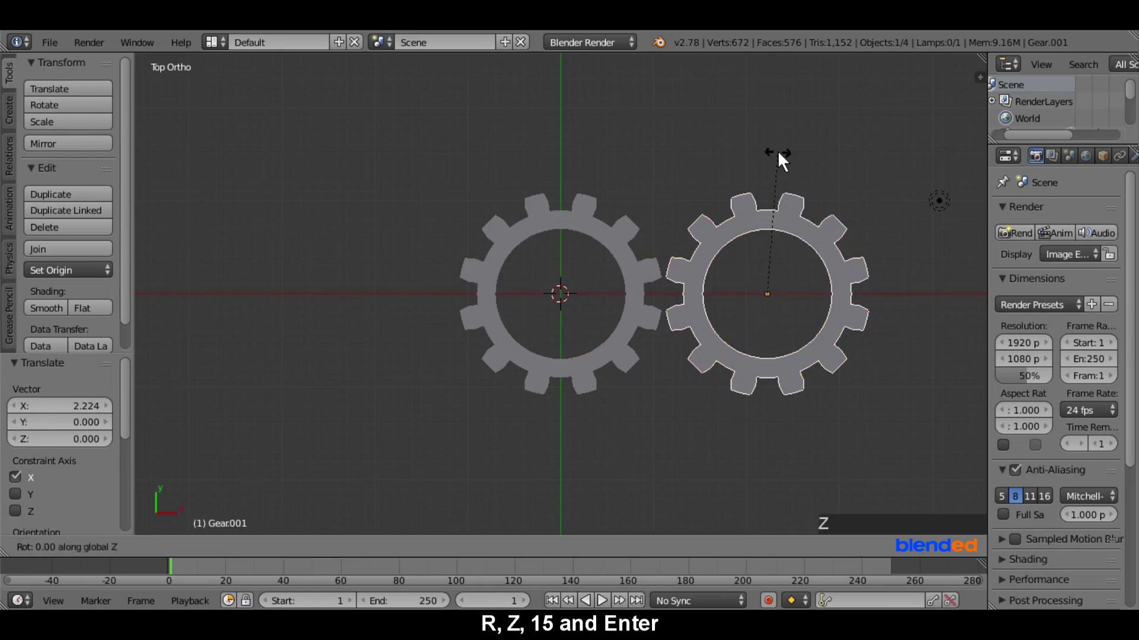
pyautogui.write('15')
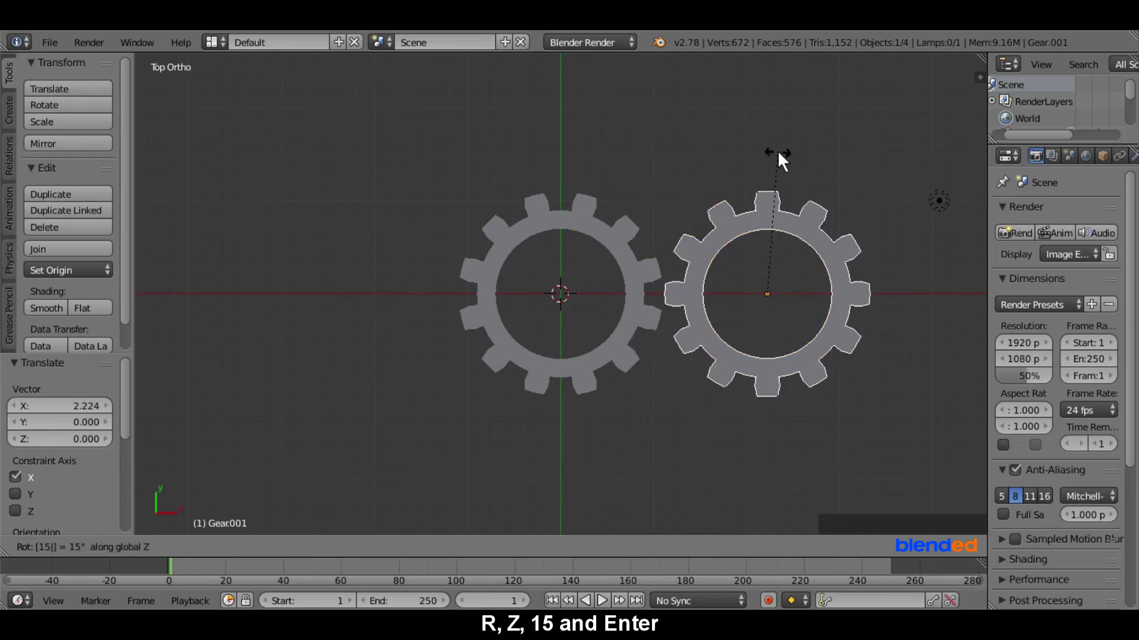
pyautogui.press('Return')
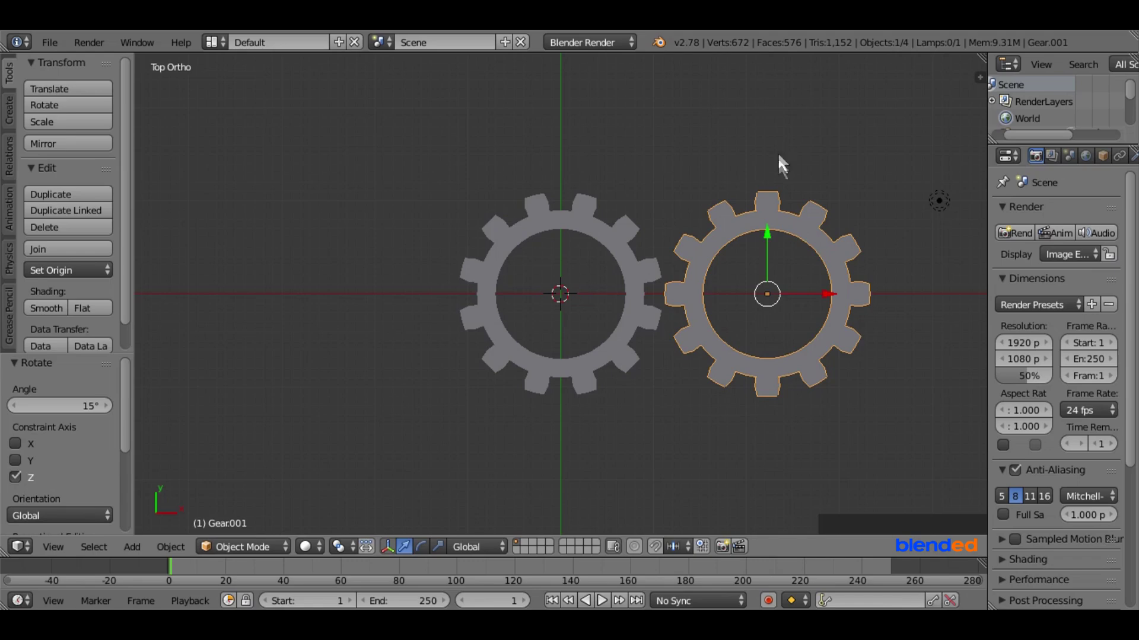
# - Move the duplicate gear about -0.2 along X so its teeth mesh with the original, and apply its rotation
pyautogui.moveTo(823, 291); pyautogui.dragTo(805, 292)
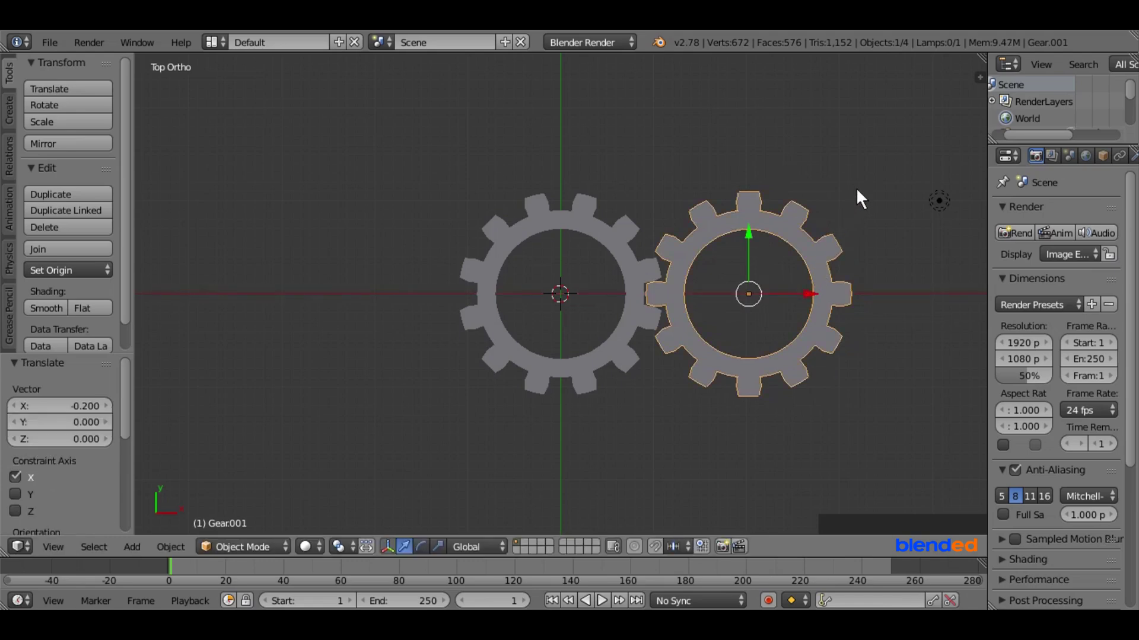
pyautogui.hotkey('ctrl', 'a')
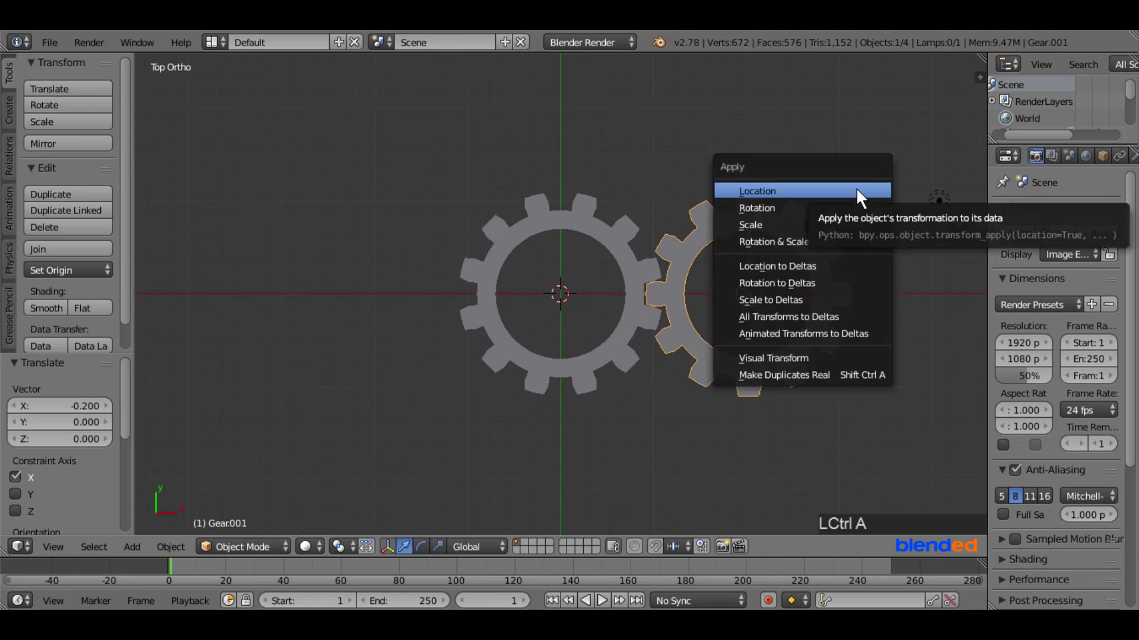
pyautogui.click(789, 209)
# - Insert a LocRot keyframe at frame 1 on the original gear and on the duplicate gear
pyautogui.keyDown('shift'); pyautogui.moveTo(786, 205); pyautogui.dragTo(693, 204, button='middle'); pyautogui.keyUp('shift')
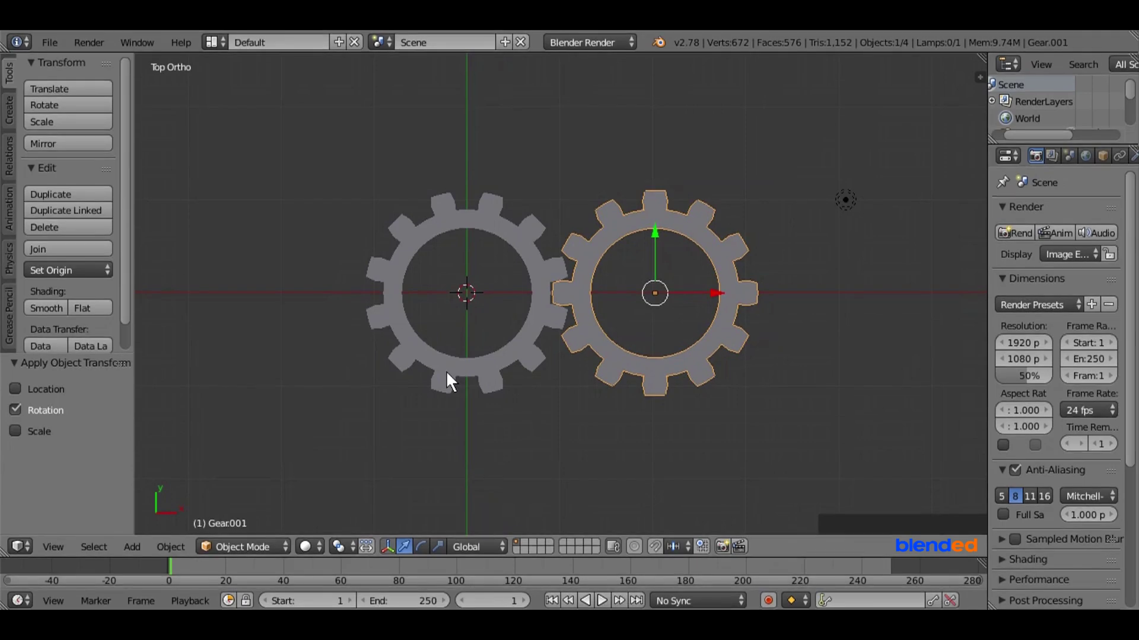
pyautogui.rightClick(446, 371)
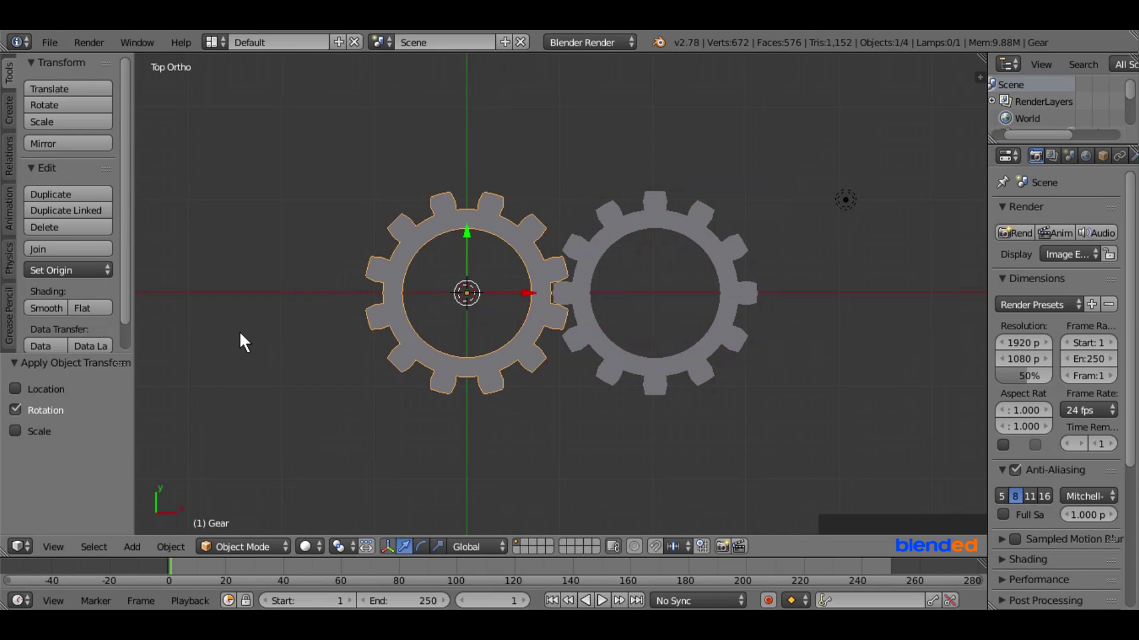
pyautogui.press('i')
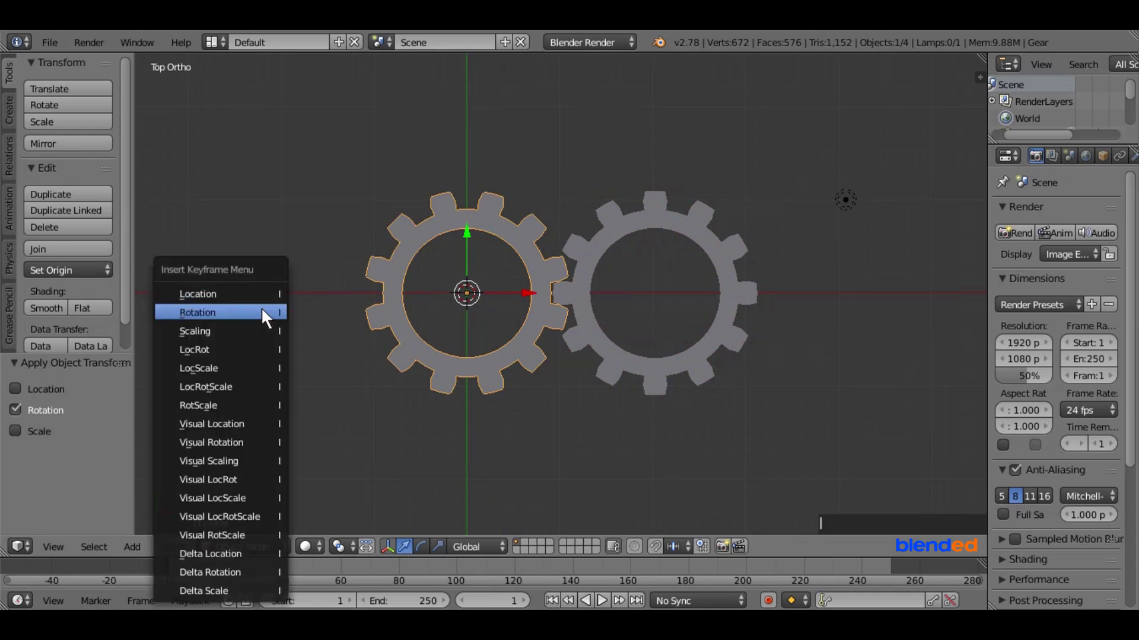
pyautogui.click(230, 348)
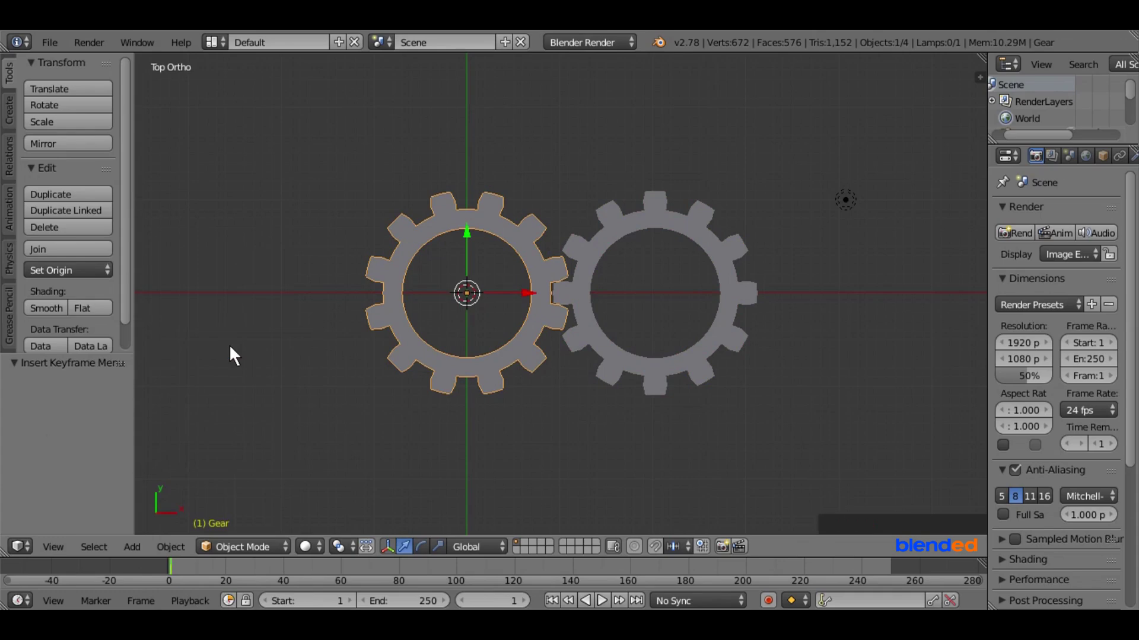
pyautogui.rightClick(587, 335)
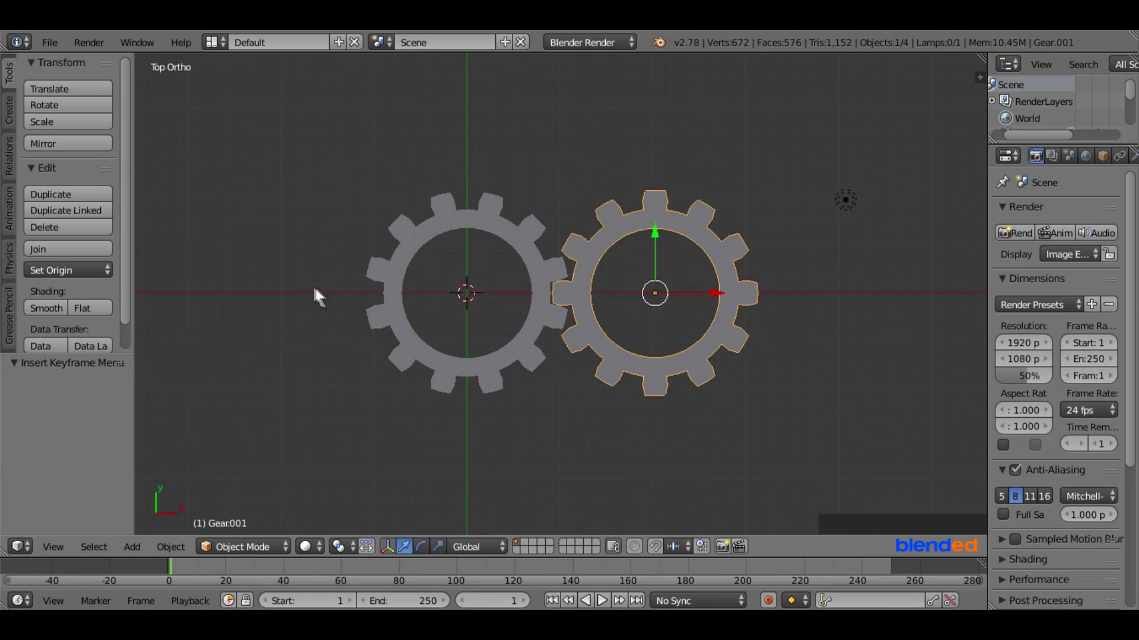
pyautogui.press('i')
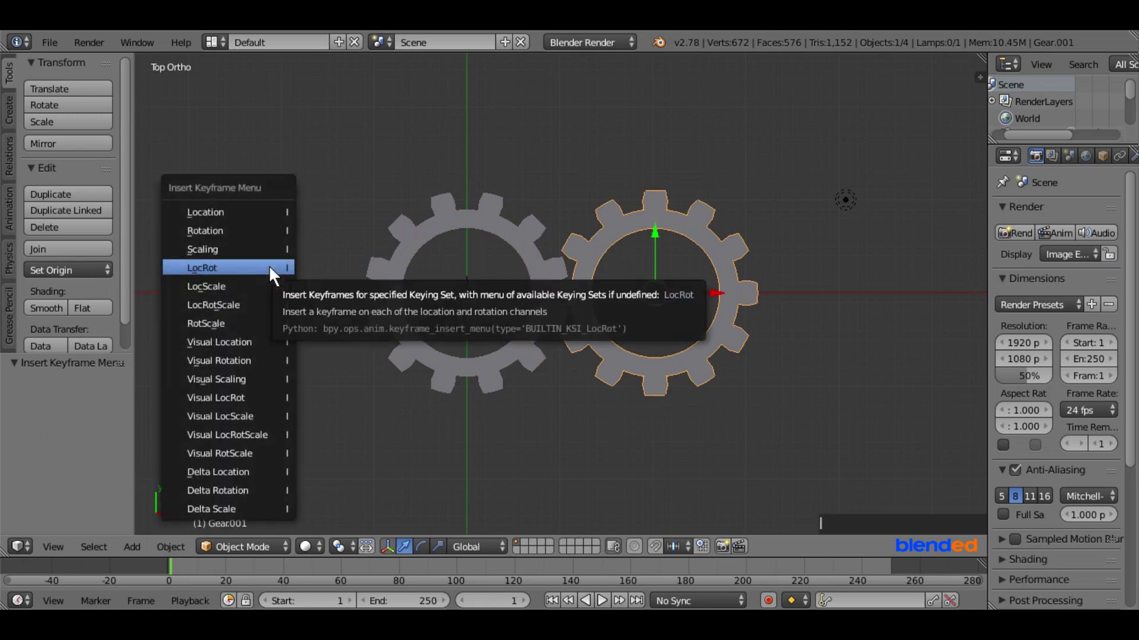
pyautogui.click(245, 266)
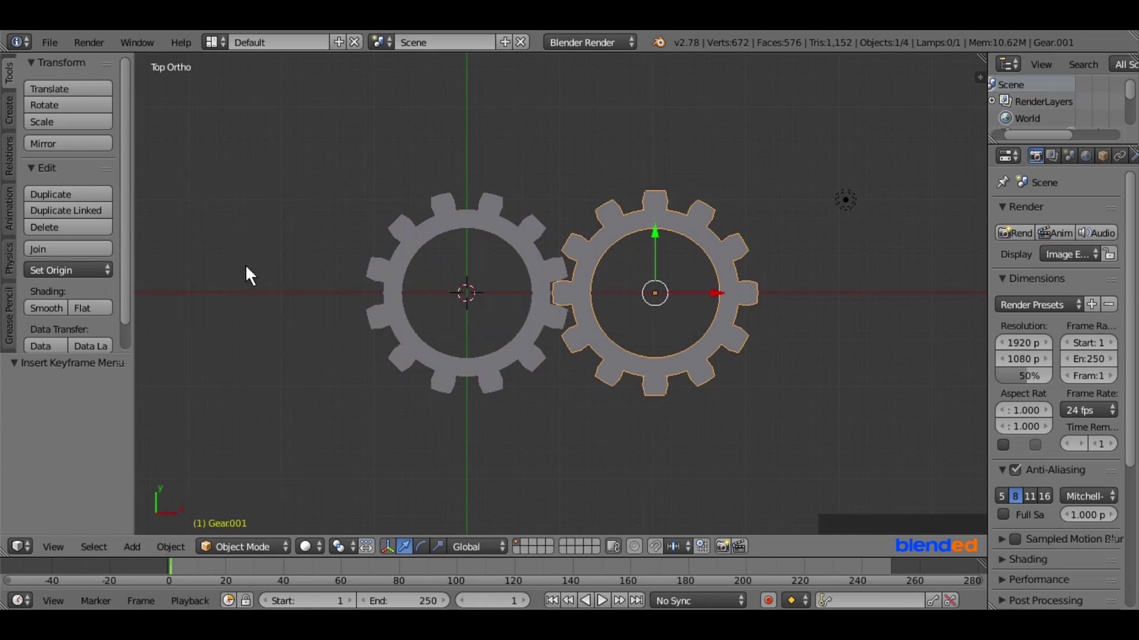
# - Set the current frame of the timeline to 250
pyautogui.click(504, 600)
pyautogui.write('250')
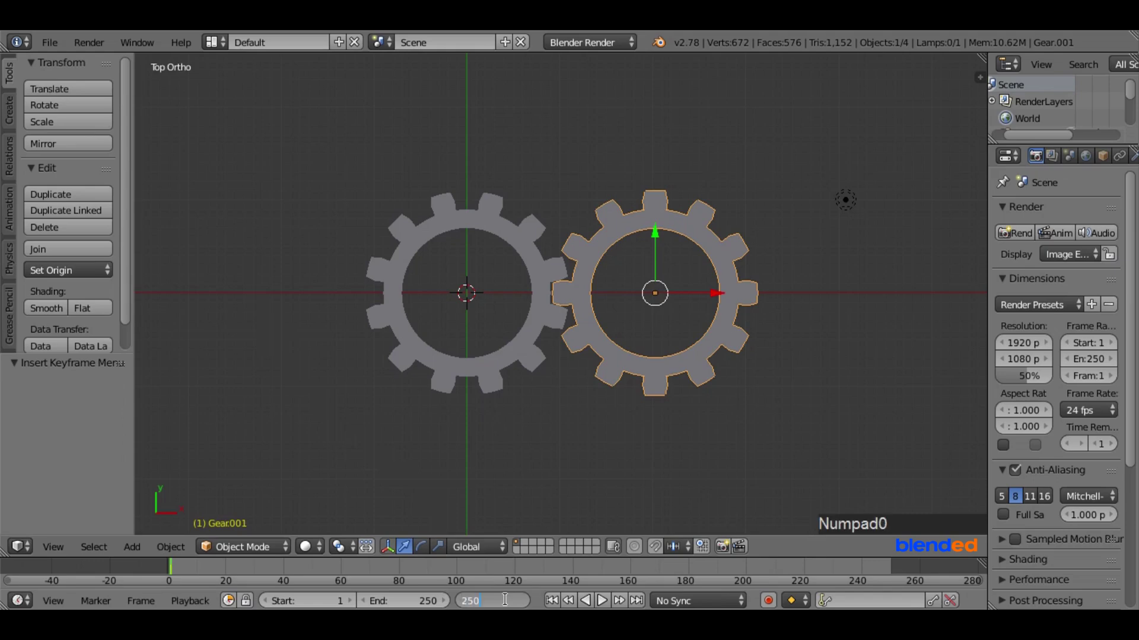
pyautogui.press('Return')
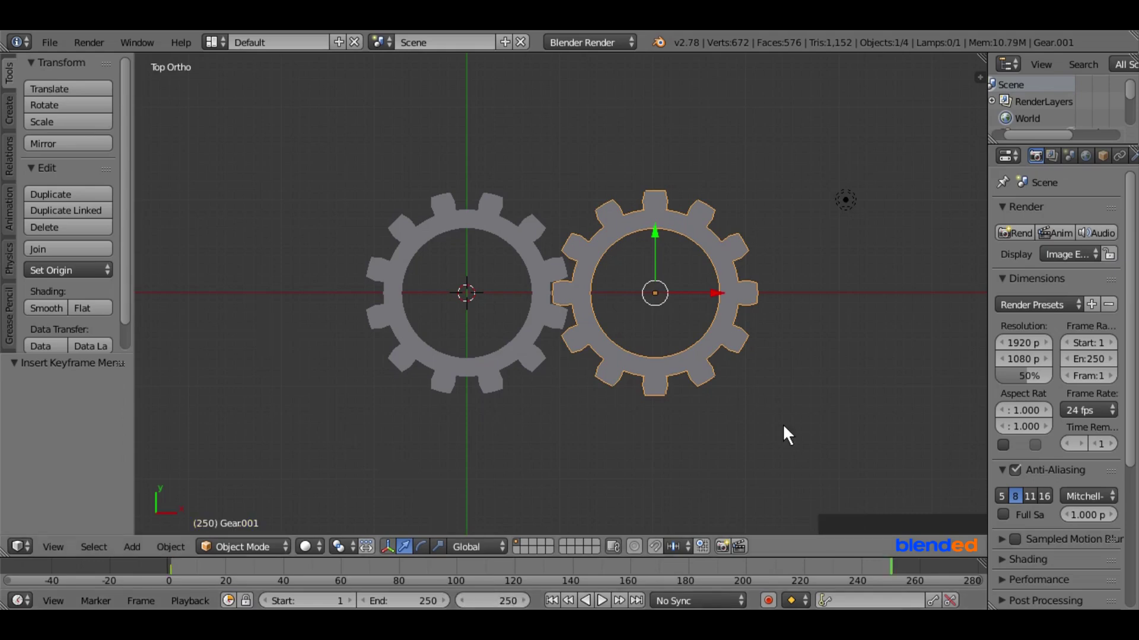
# - Set the original gear's Z rotation to 720° and insert a LocRot keyframe for it at frame 250
pyautogui.rightClick(479, 370)
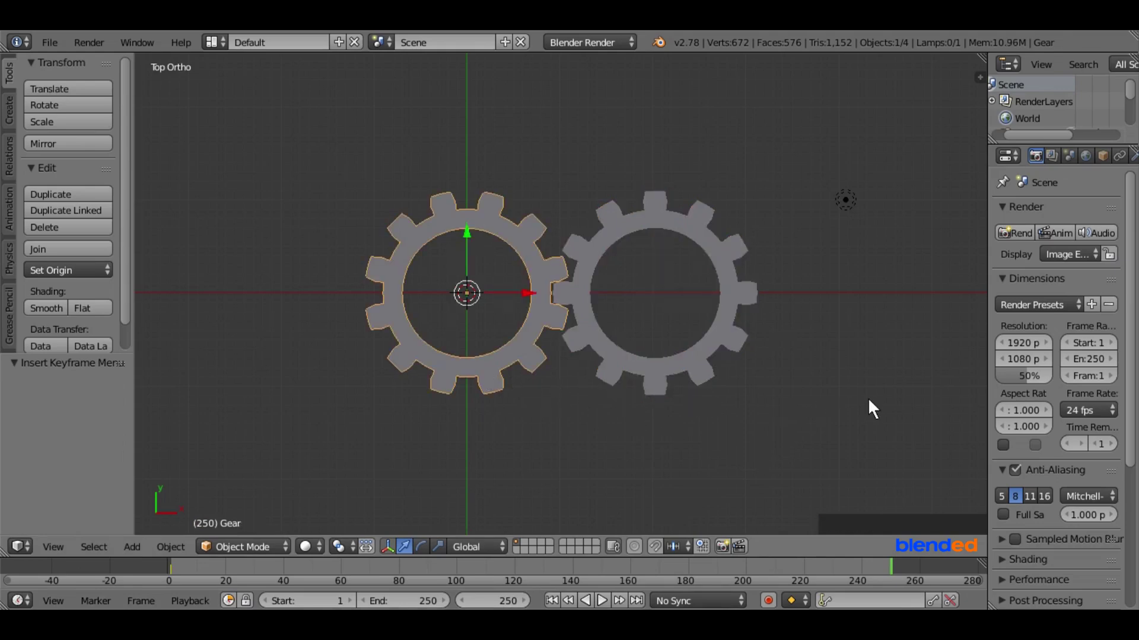
pyautogui.press('n')
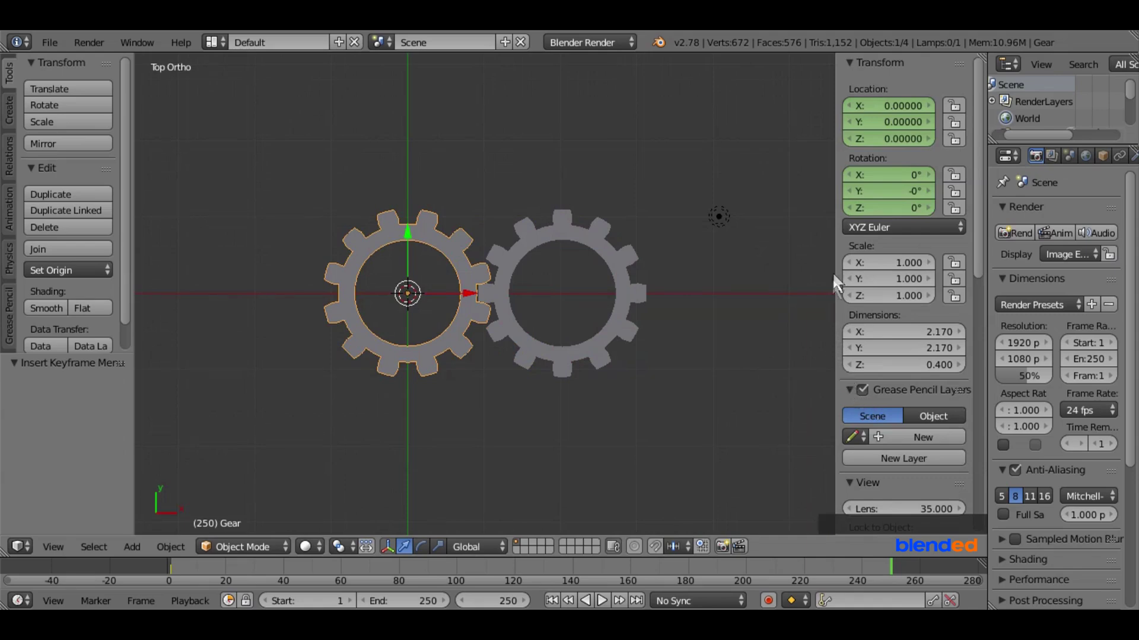
pyautogui.click(875, 203)
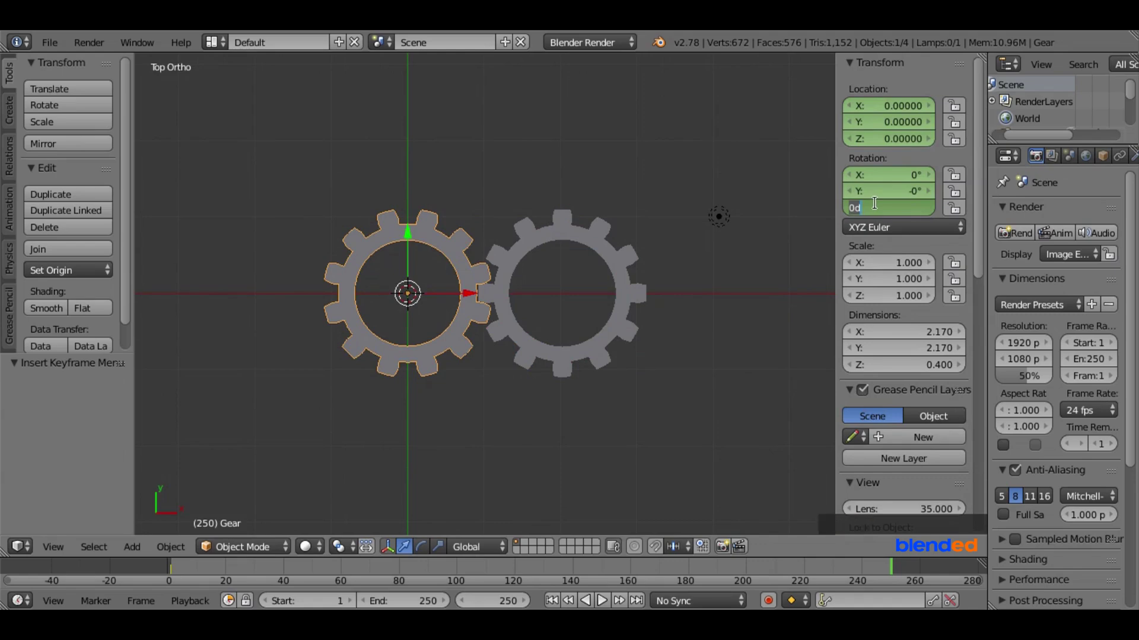
pyautogui.write('720')
pyautogui.press('Return')
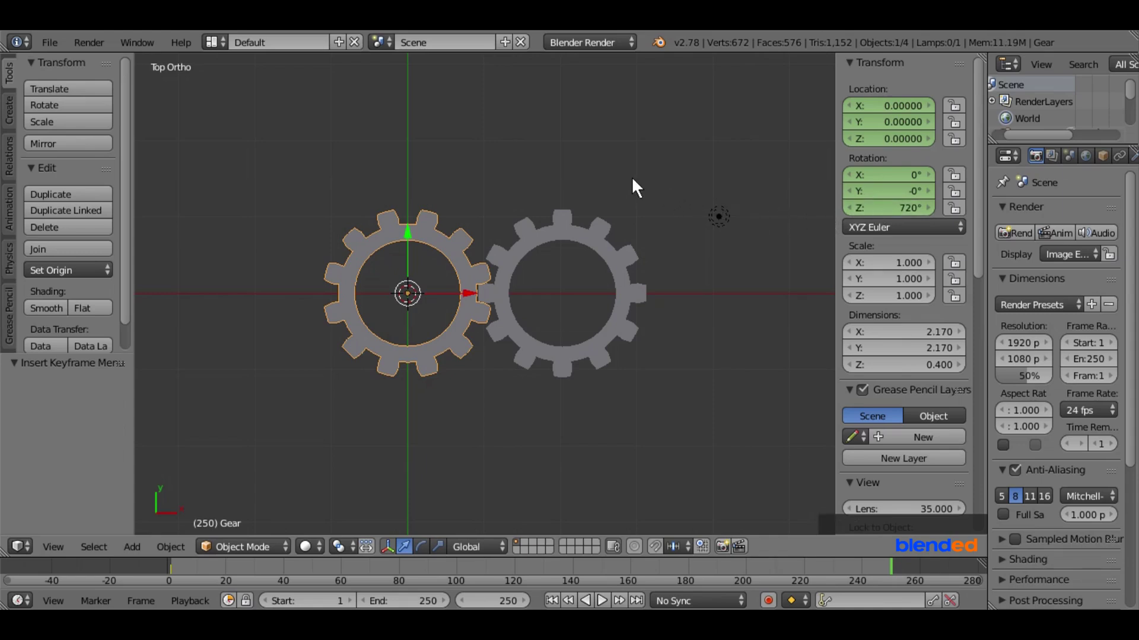
pyautogui.press('i')
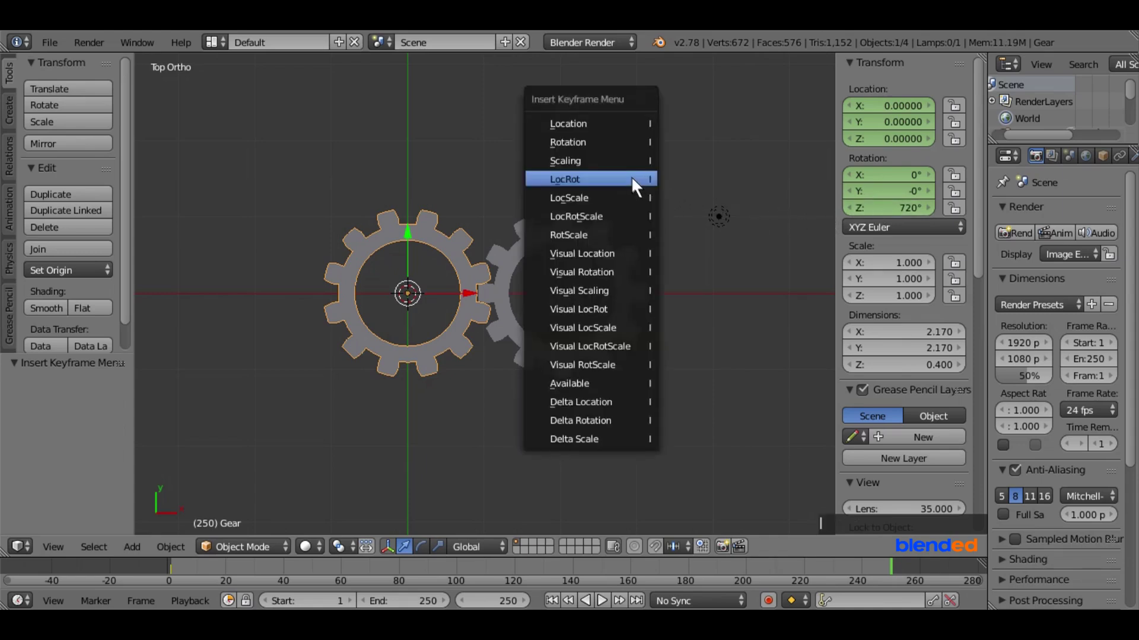
pyautogui.click(593, 179)
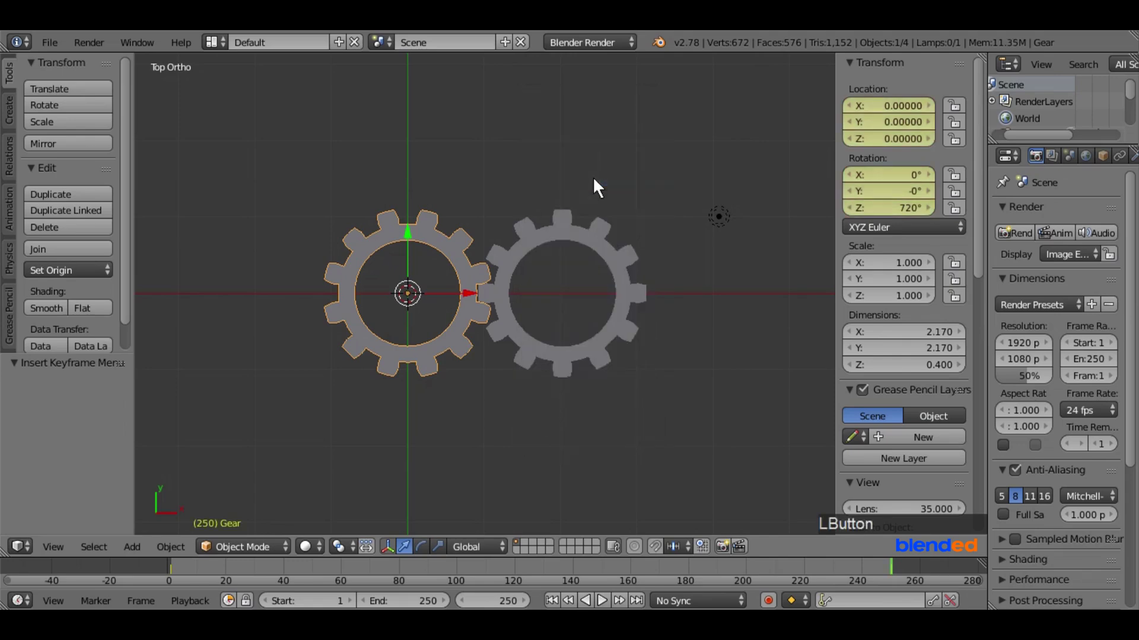
# - Set the duplicate gear's Z rotation to -720° and insert a LocRot keyframe for it at frame 250
pyautogui.rightClick(577, 229)
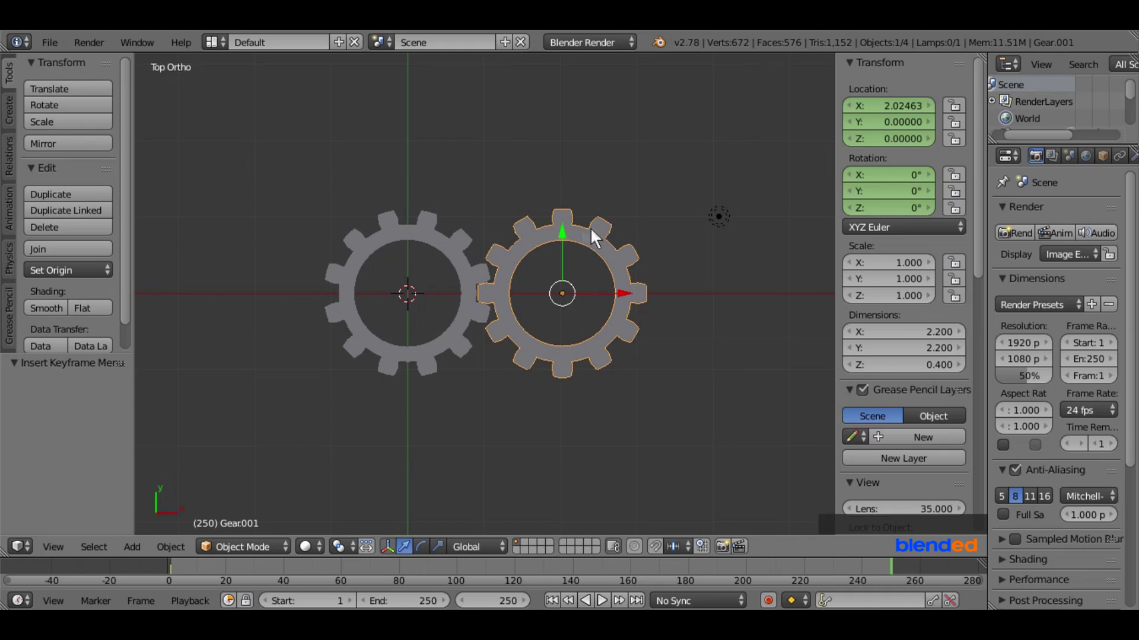
pyautogui.click(889, 207)
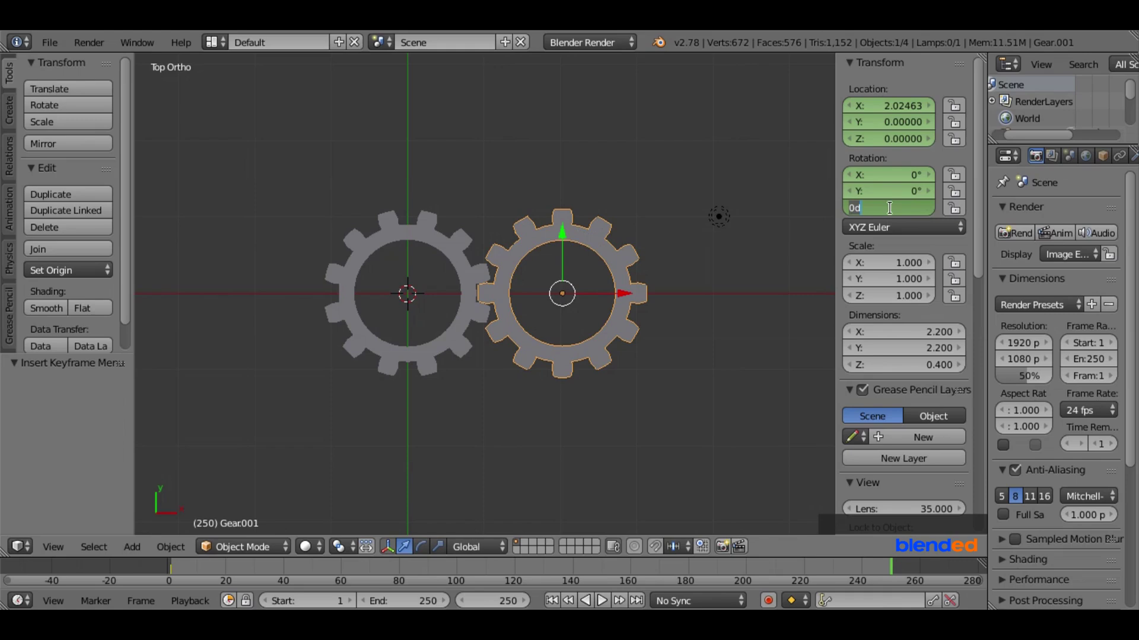
pyautogui.write('-7')
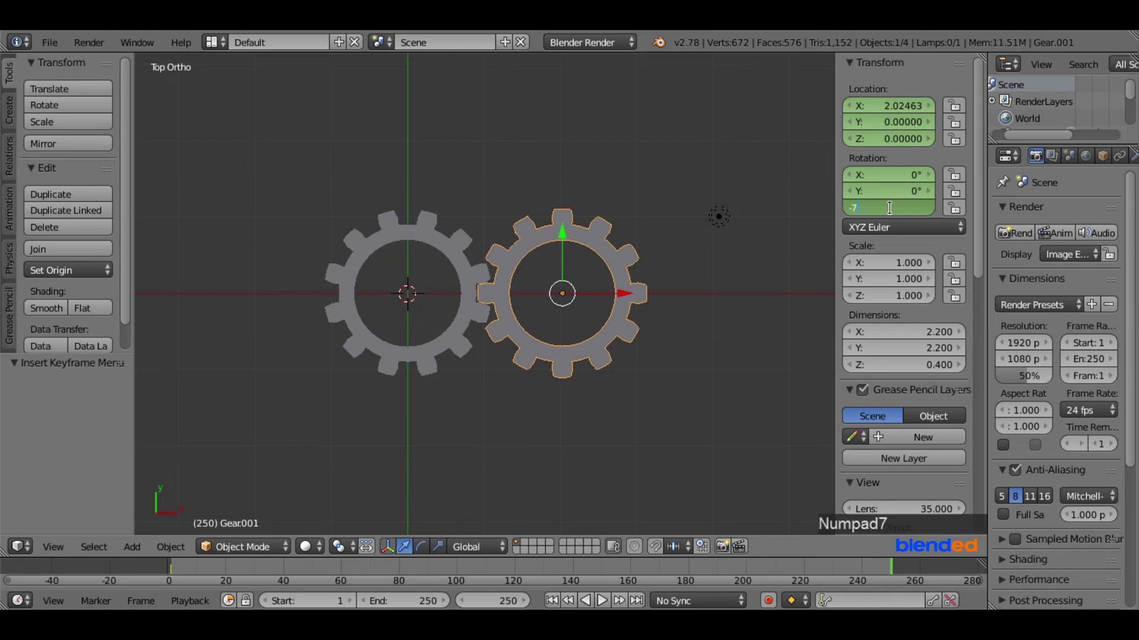
pyautogui.write('20720')
pyautogui.press('Return')
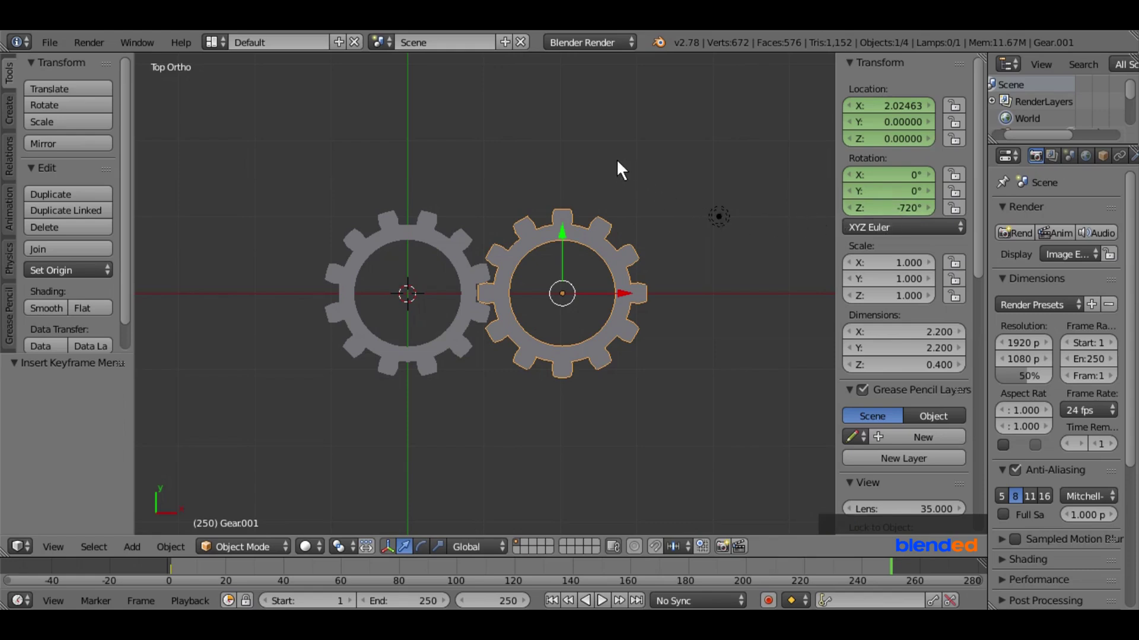
pyautogui.press('i')
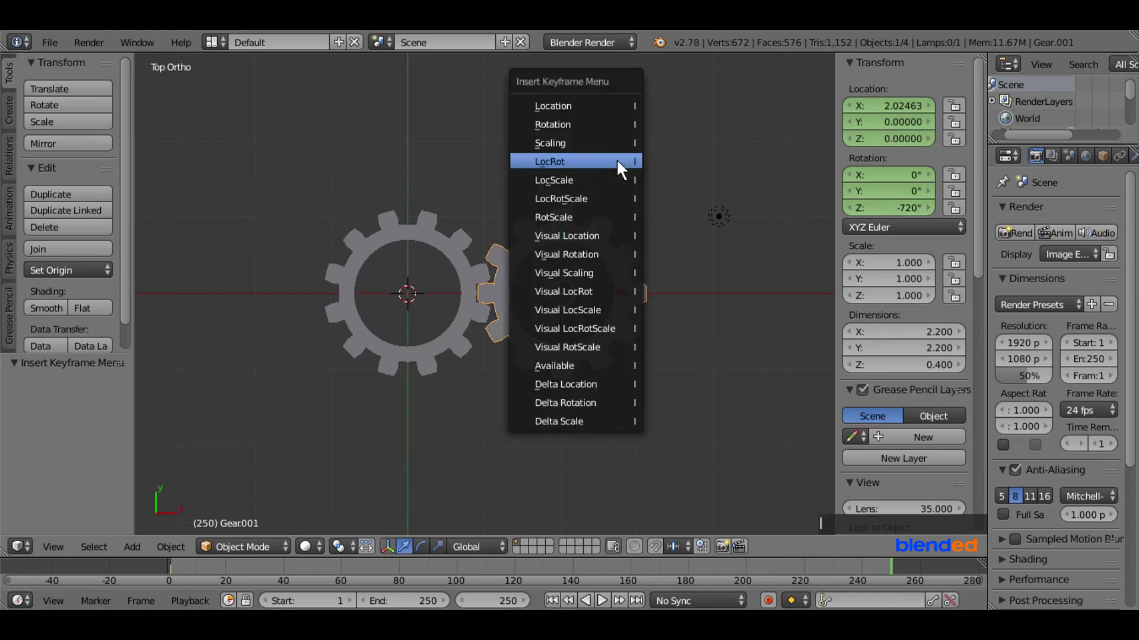
pyautogui.click(574, 162)
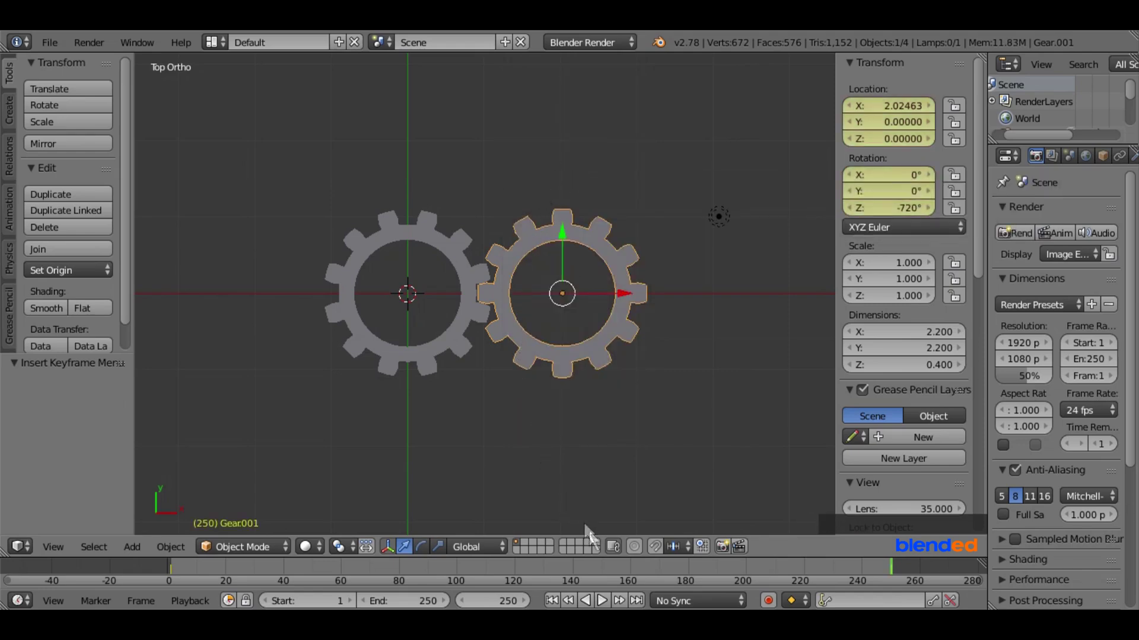
# - Play the animation and examine the meshing gears up close in perspective with nothing selected
pyautogui.click(602, 600)
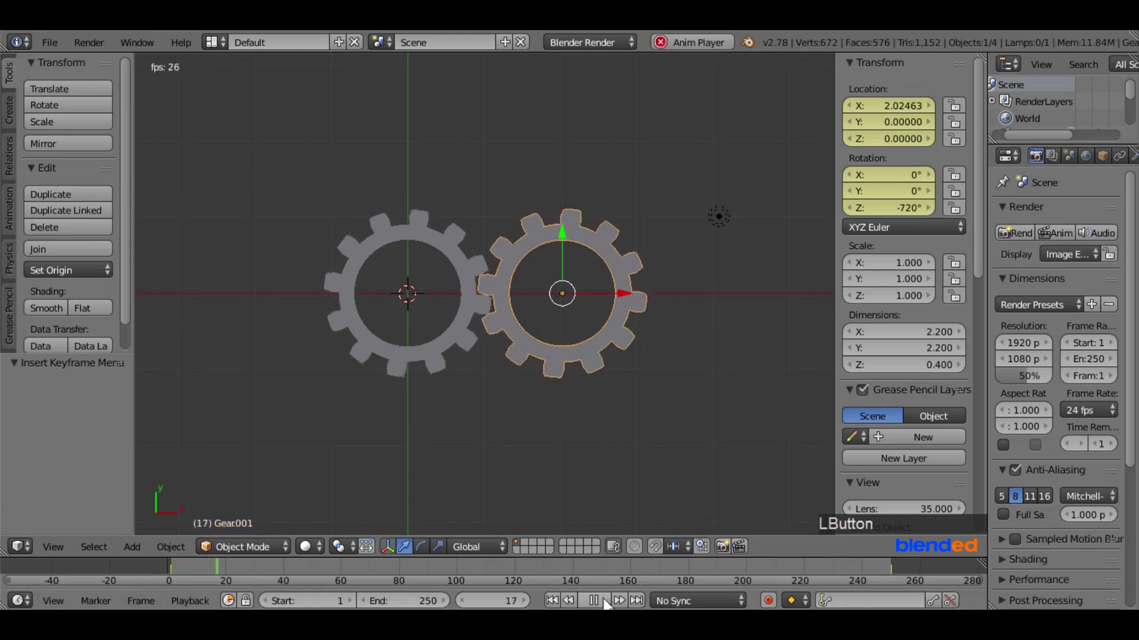
pyautogui.middleClick(474, 437)
pyautogui.moveTo(474, 437); pyautogui.dragTo(544, 300, button='middle')
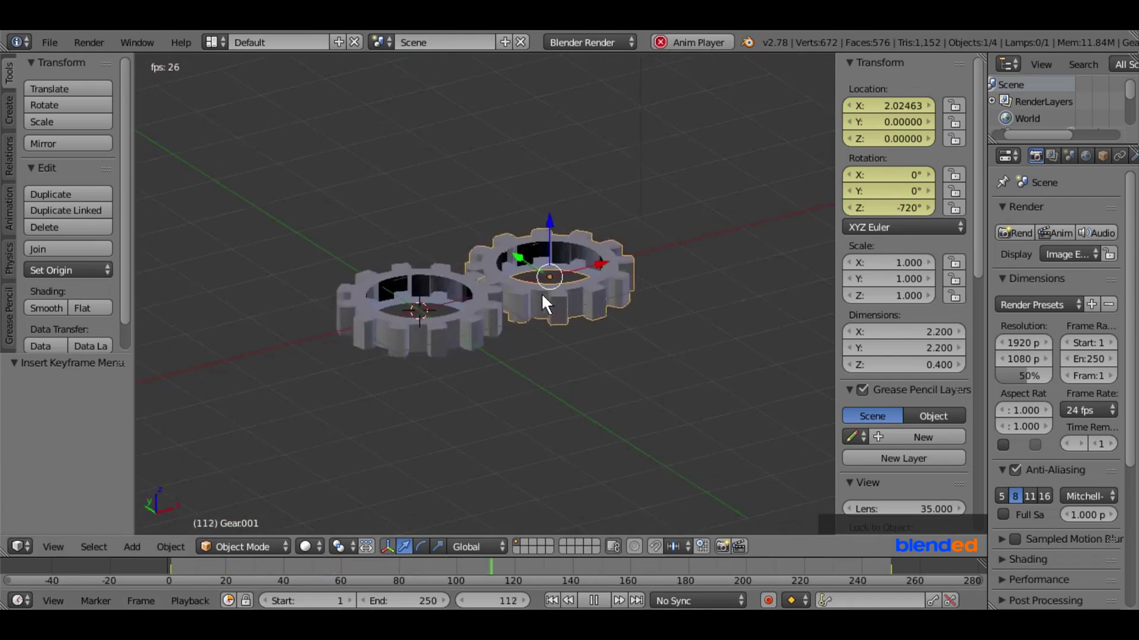
pyautogui.scroll(2, 669, 293)
pyautogui.moveTo(674, 201); pyautogui.dragTo(660, 280, button='middle')
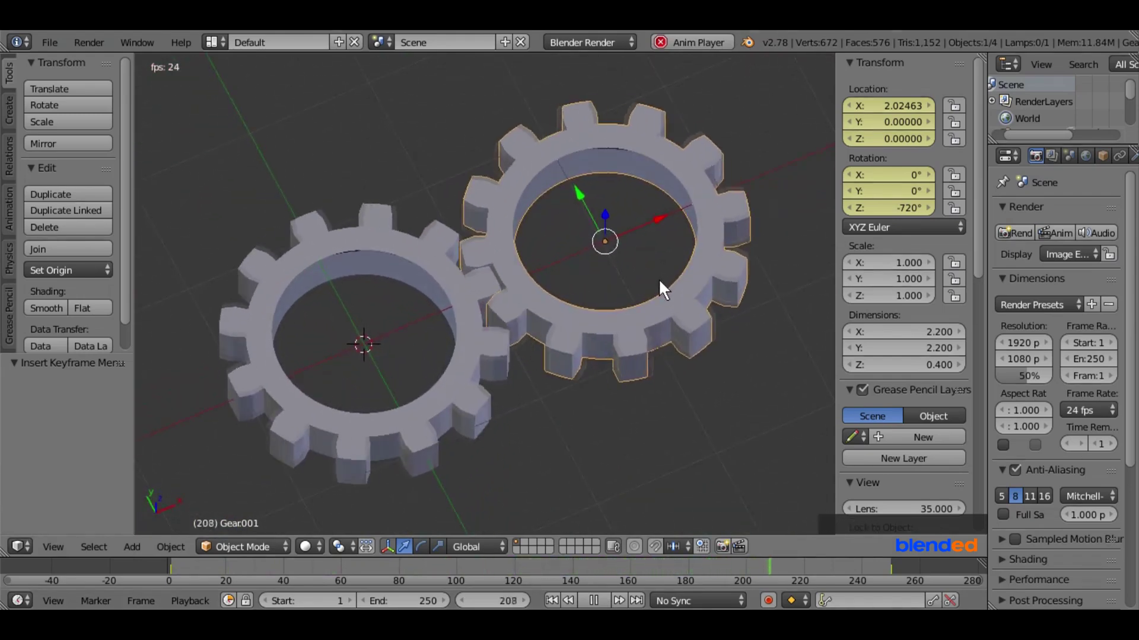
pyautogui.press('a')
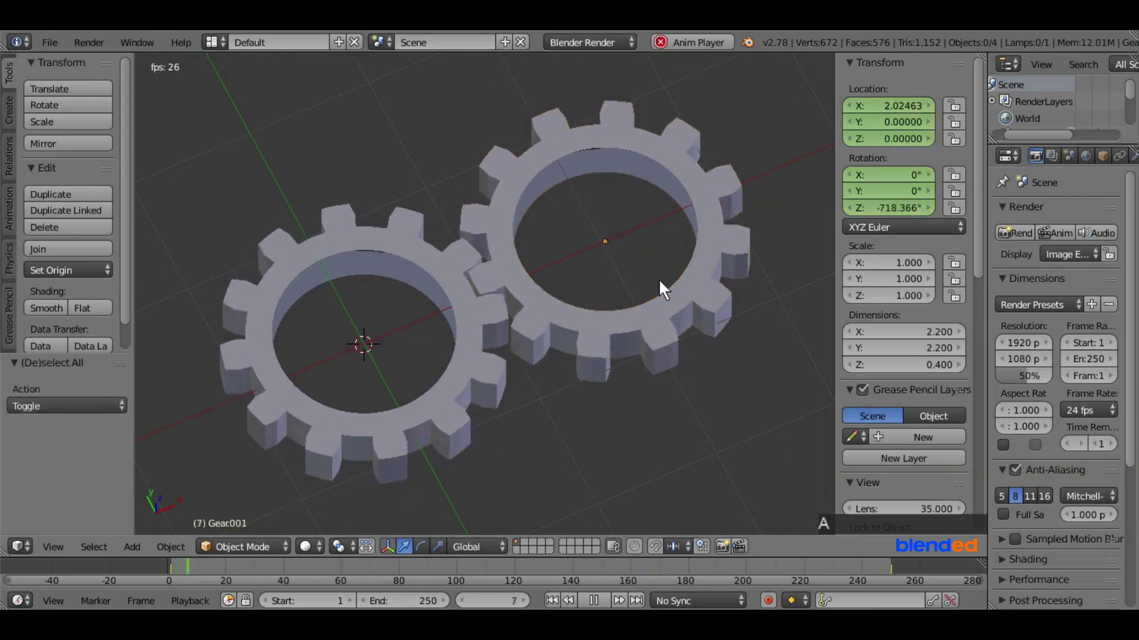